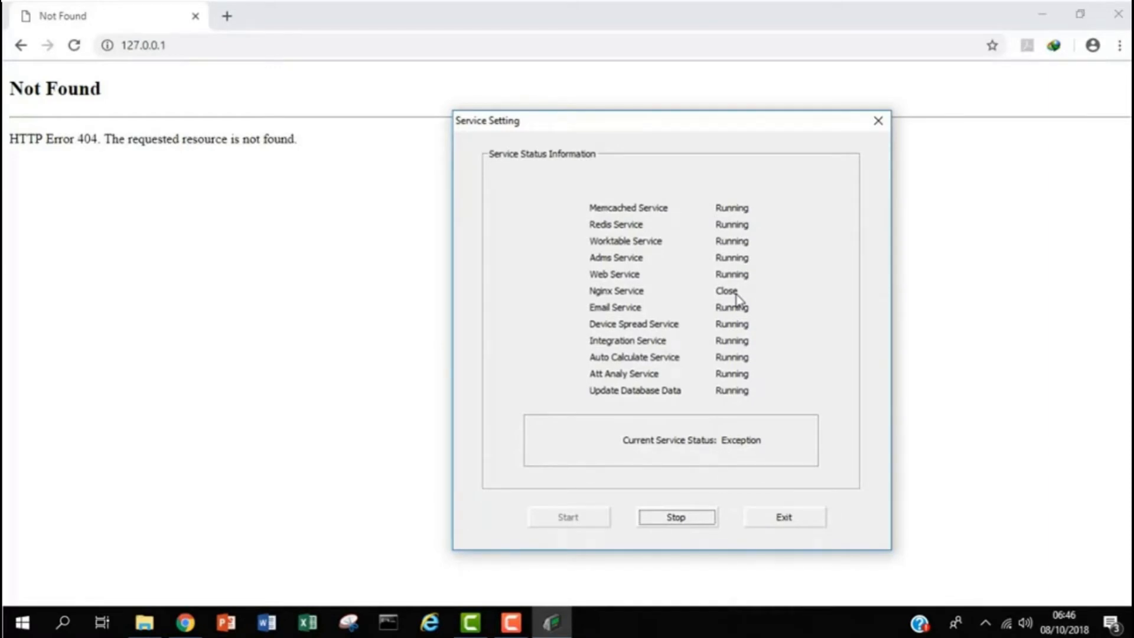
- Stop all BioTime services until each reads Close with a Close Service Success message
{"action": "left_click", "coordinate": [677, 523]}
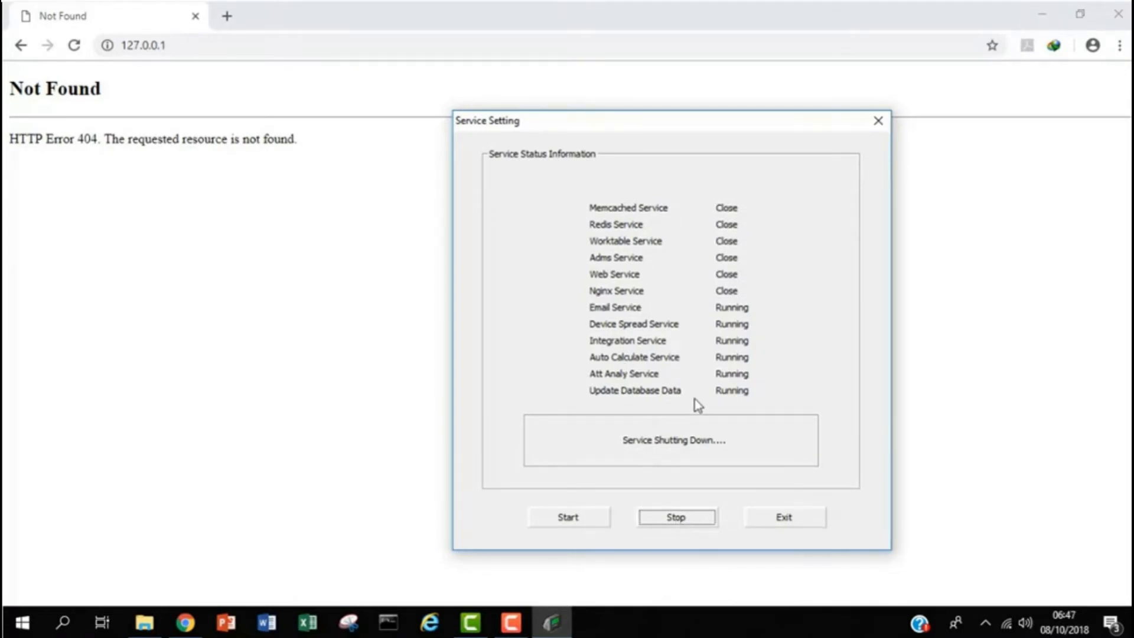
{"action": "left_click", "coordinate": [986, 621]}
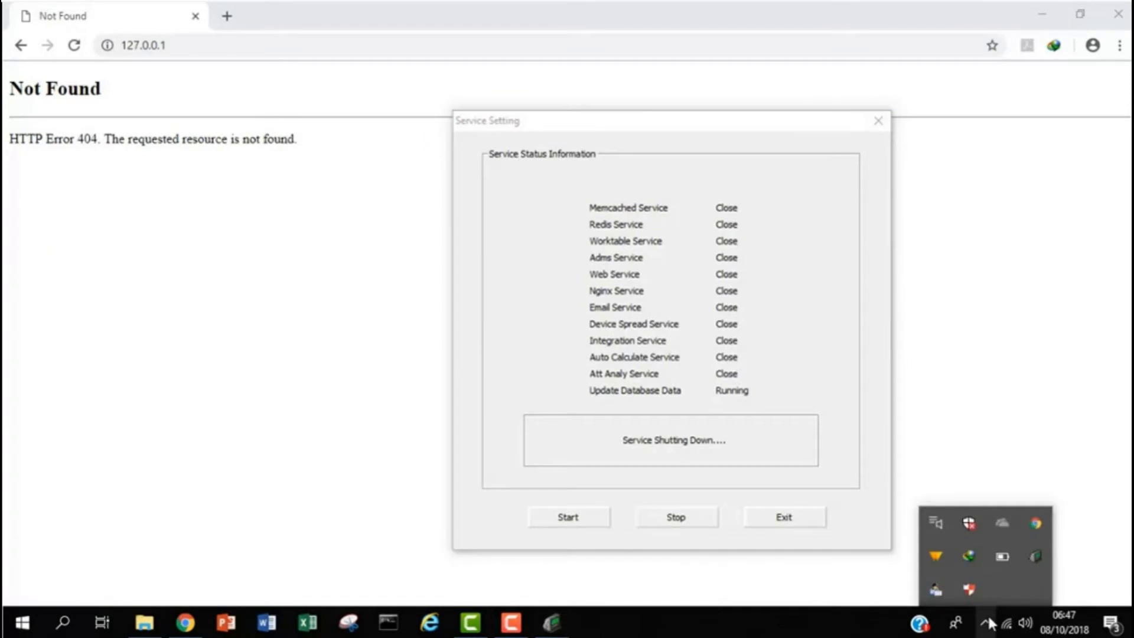
- Set the server port to 8008, confirm it is free with Test Port, and save it
{"action": "right_click", "coordinate": [1034, 554]}
{"action": "left_click", "coordinate": [1049, 471]}
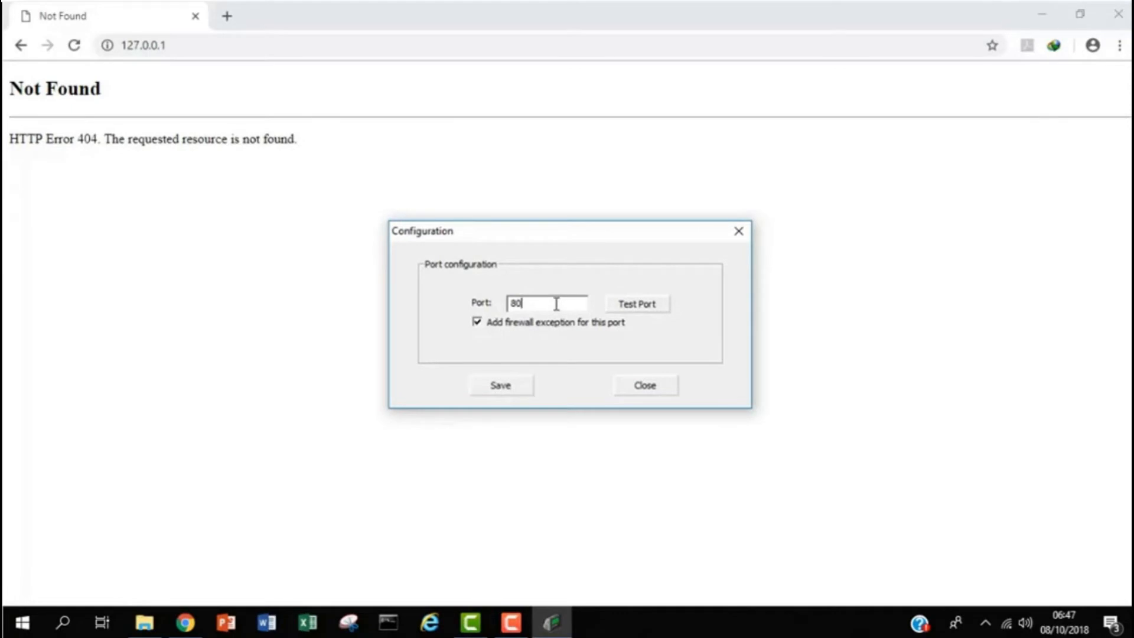
{"action": "type", "text": "08"}
{"action": "left_click", "coordinate": [643, 306]}
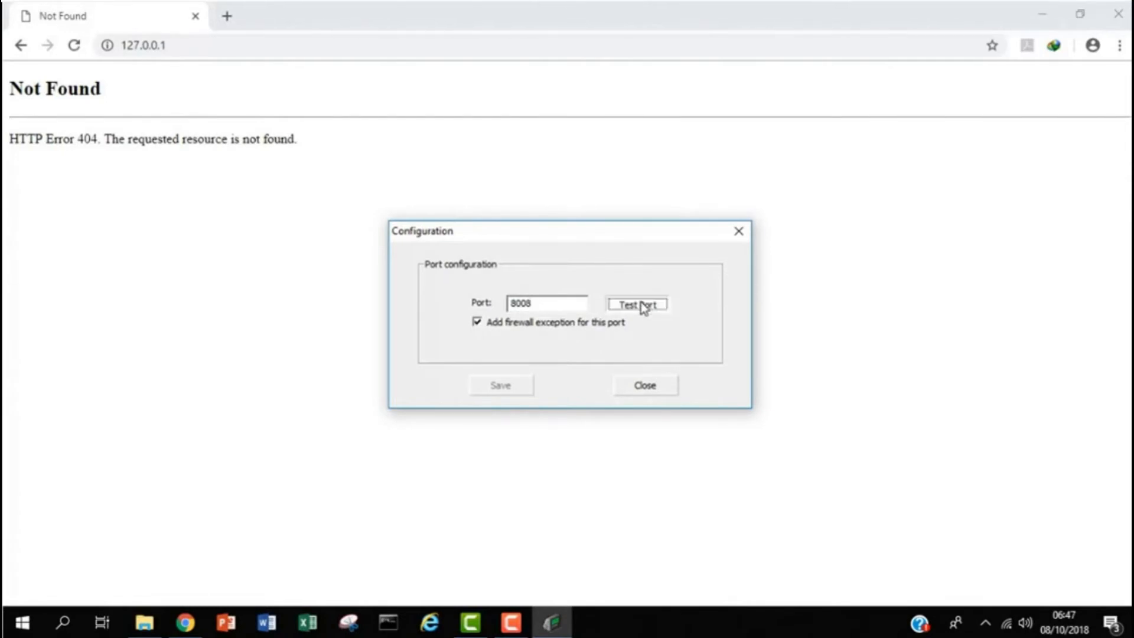
{"action": "left_click", "coordinate": [501, 387]}
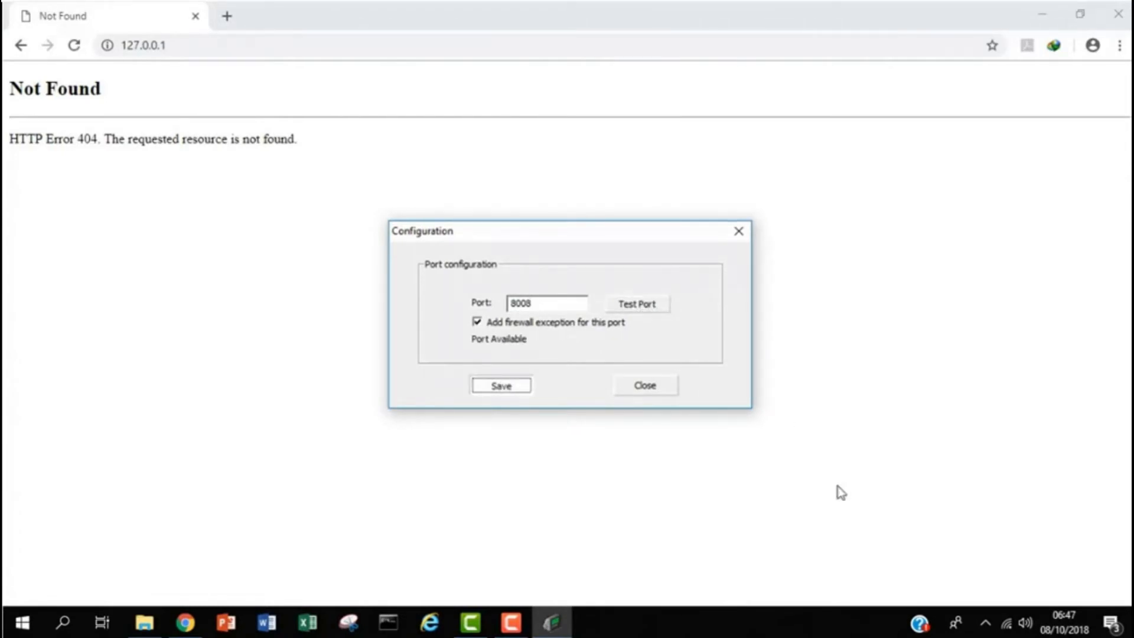
- Reopen Service Setting from the tray icon so all twelve services restart and show Running
{"action": "left_click", "coordinate": [985, 623]}
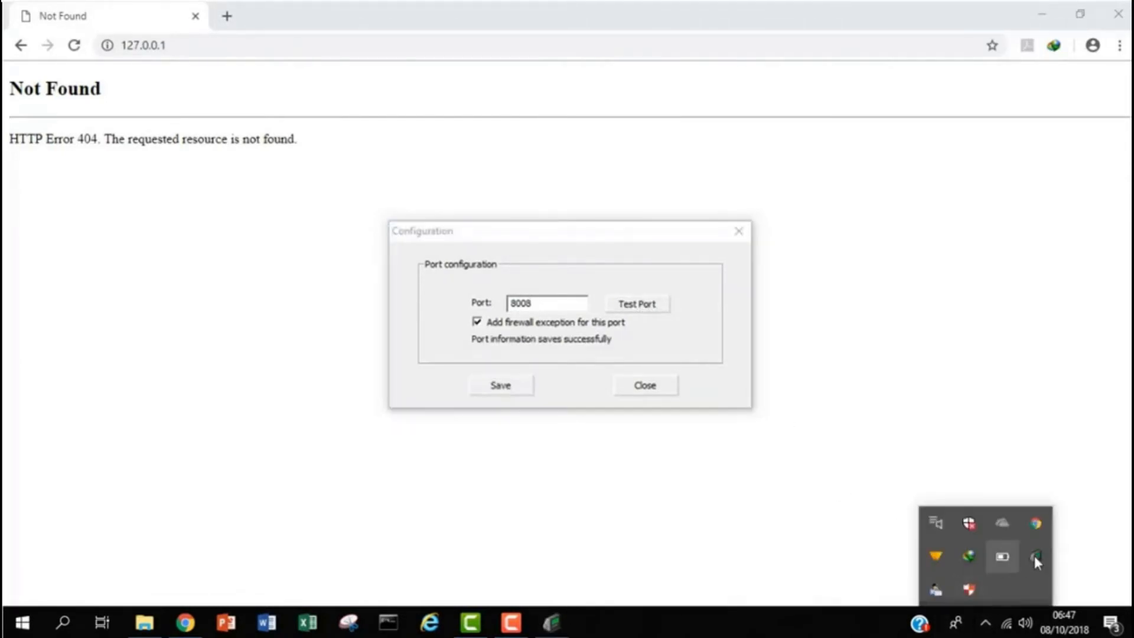
{"action": "right_click", "coordinate": [1036, 556]}
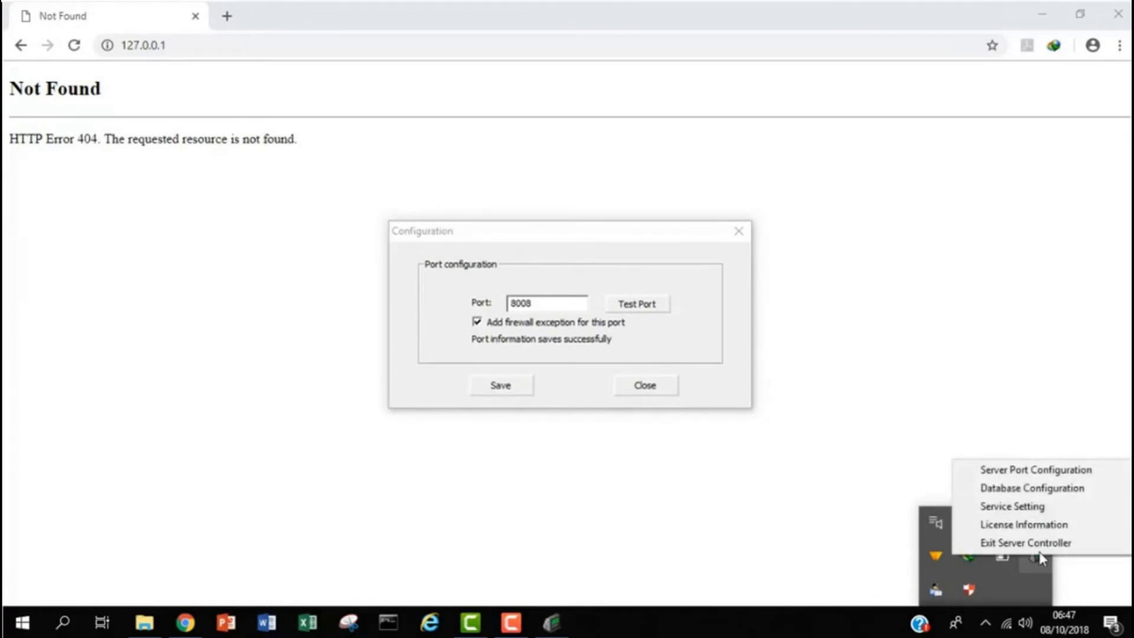
{"action": "left_click", "coordinate": [1060, 507]}
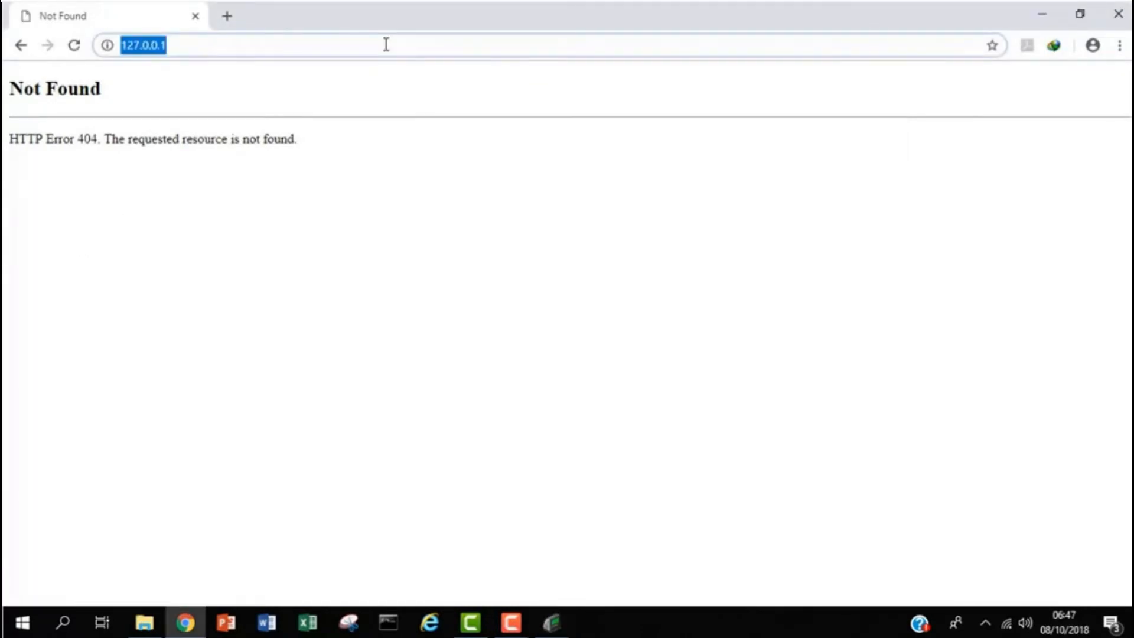
- Append :8008 to 127.0.0.1 in Chrome's address bar and load the BioTime login page
{"action": "left_click", "coordinate": [386, 44]}
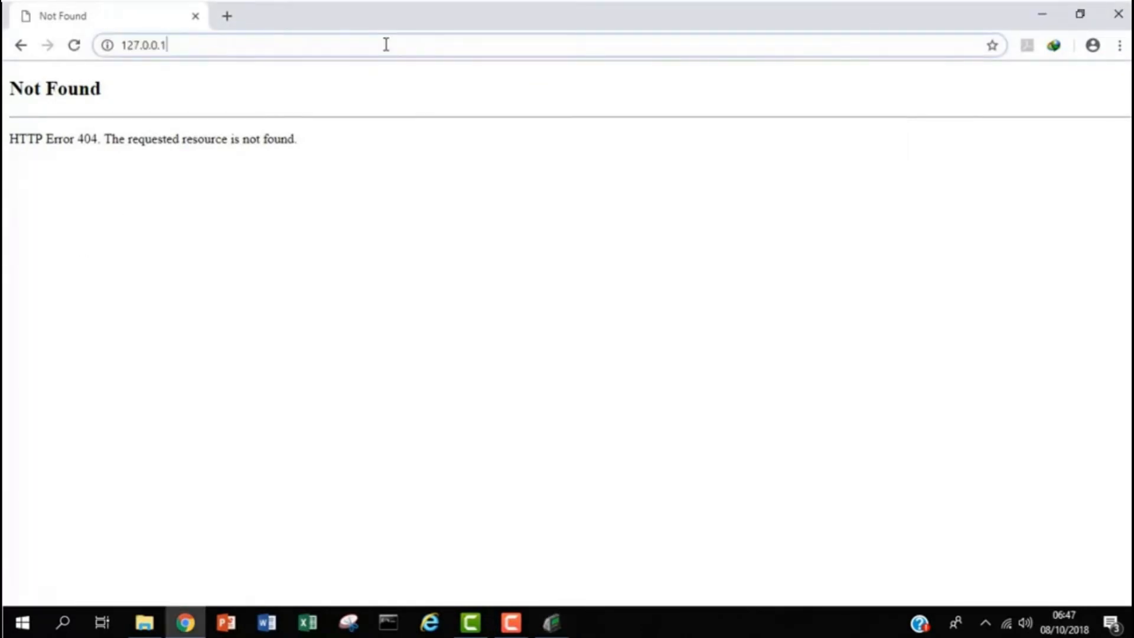
{"action": "type", "text": ":"}
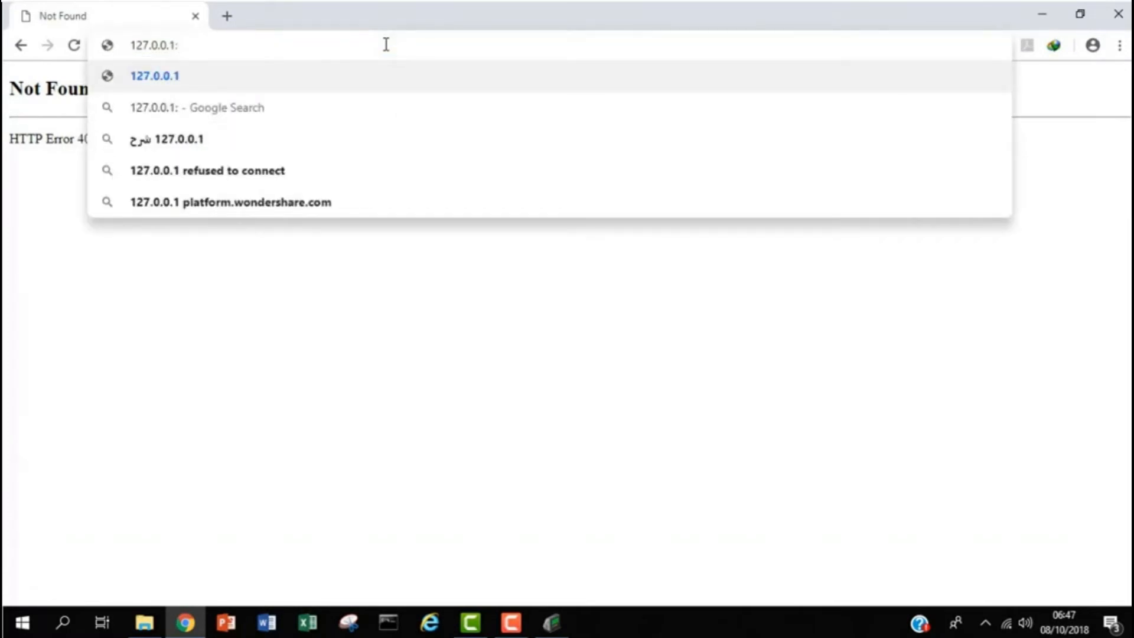
{"action": "type", "text": "8008"}
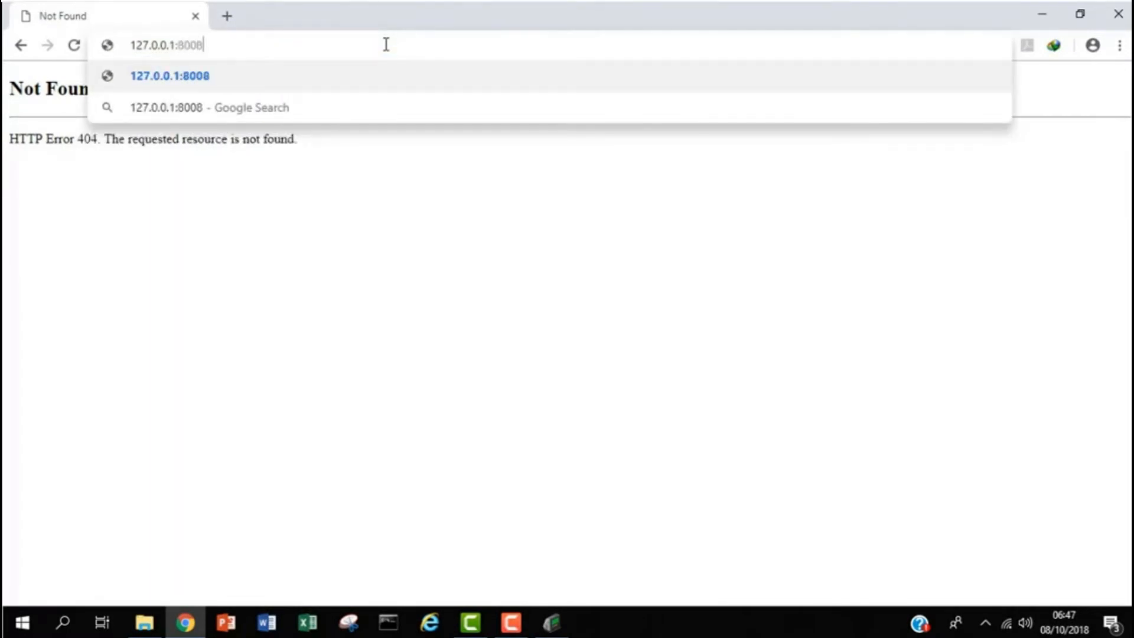
{"action": "key", "text": "Return"}
{"action": "left_click", "coordinate": [254, 46]}
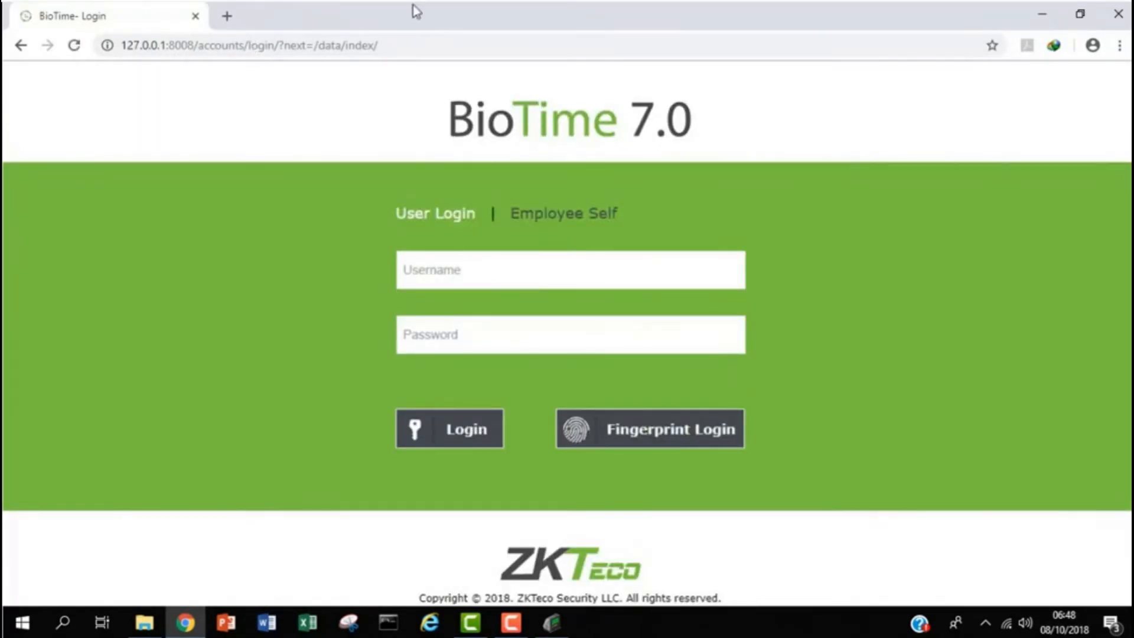
- Log in as admin with the account password and dismiss Chrome's save-password offer
{"action": "left_click", "coordinate": [425, 273]}
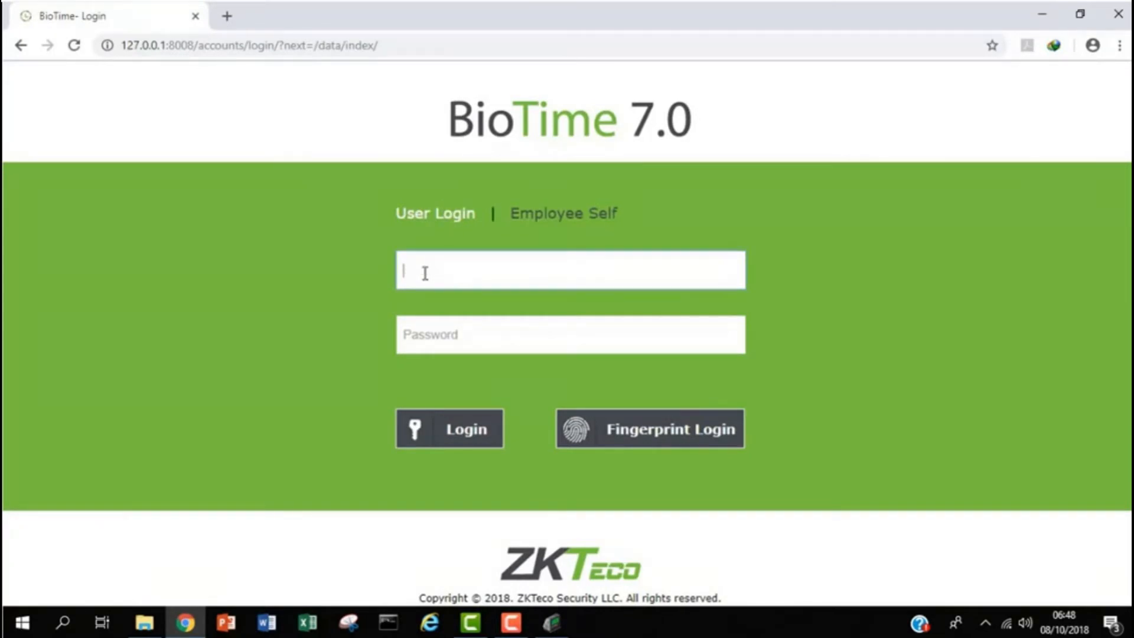
{"action": "type", "text": "admin"}
{"action": "left_click", "coordinate": [411, 336]}
{"action": "type", "text": "admin"}
{"action": "key", "text": "Return"}
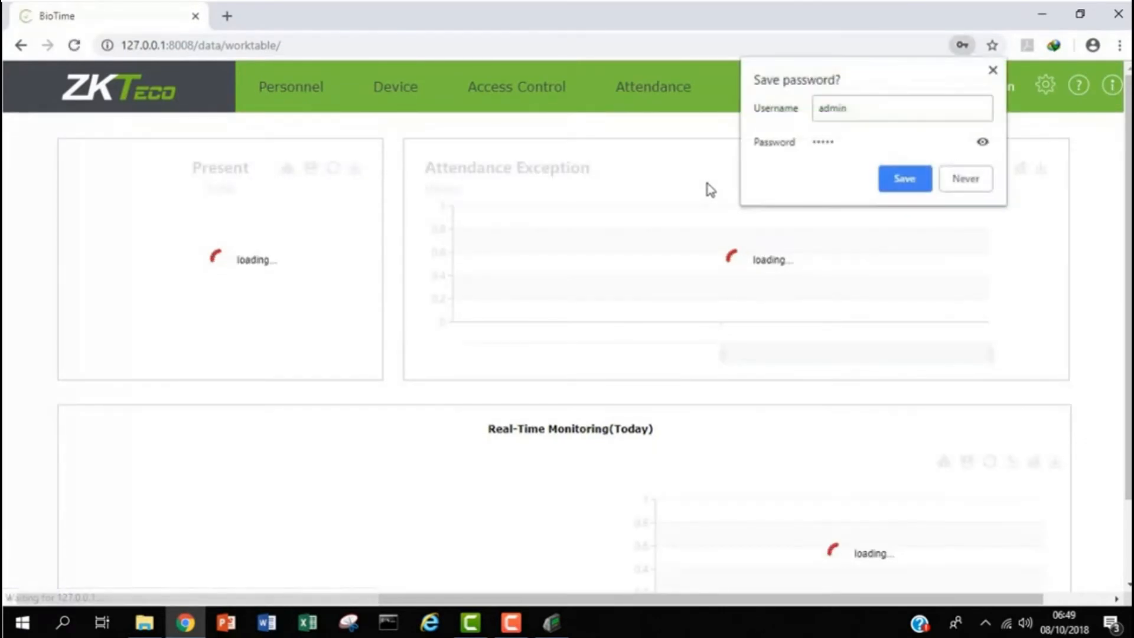
{"action": "left_click", "coordinate": [993, 70]}
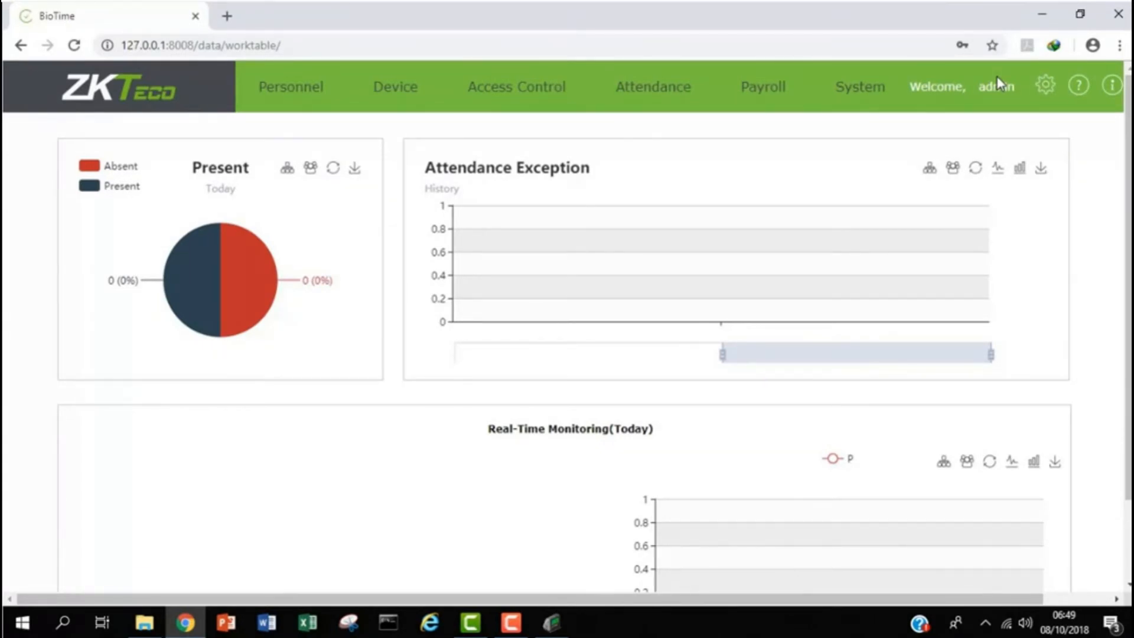
- Stop all twelve BioTime services again and launch SQL Server 2014 Management Studio
{"action": "left_click", "coordinate": [1036, 3]}
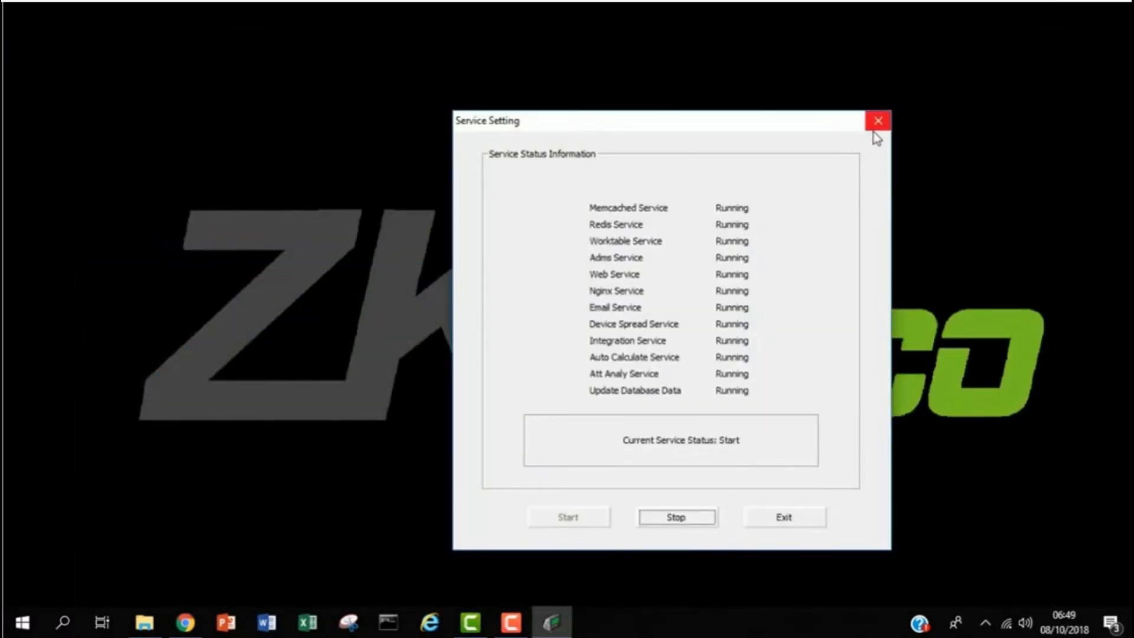
{"action": "left_click", "coordinate": [664, 523]}
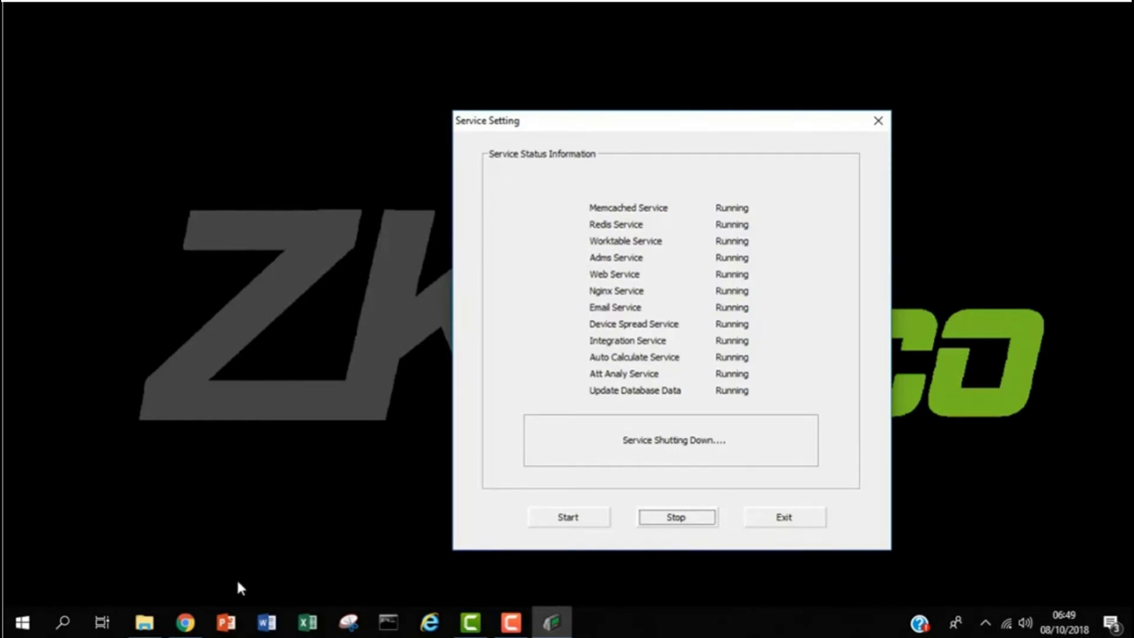
{"action": "left_click", "coordinate": [63, 623]}
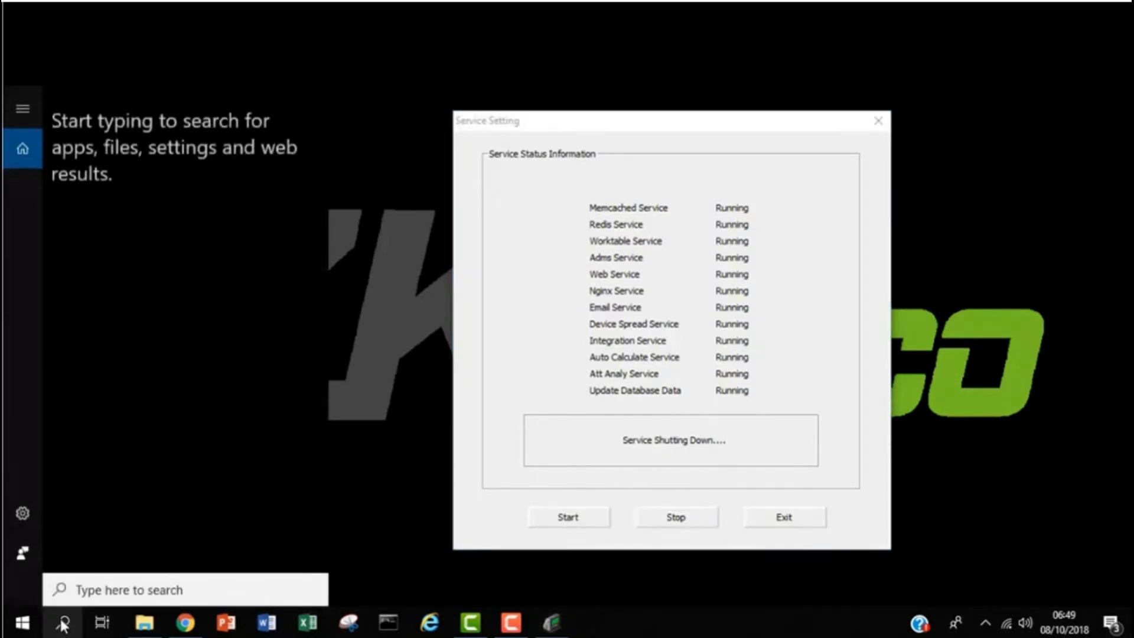
{"action": "type", "text": "sql"}
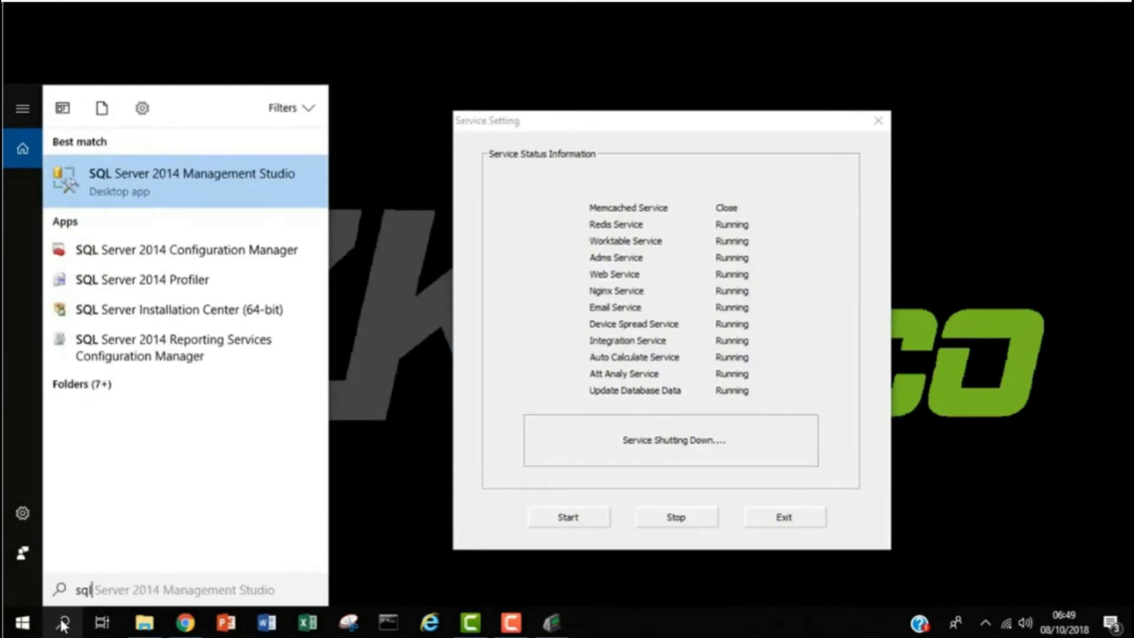
{"action": "left_click", "coordinate": [267, 177]}
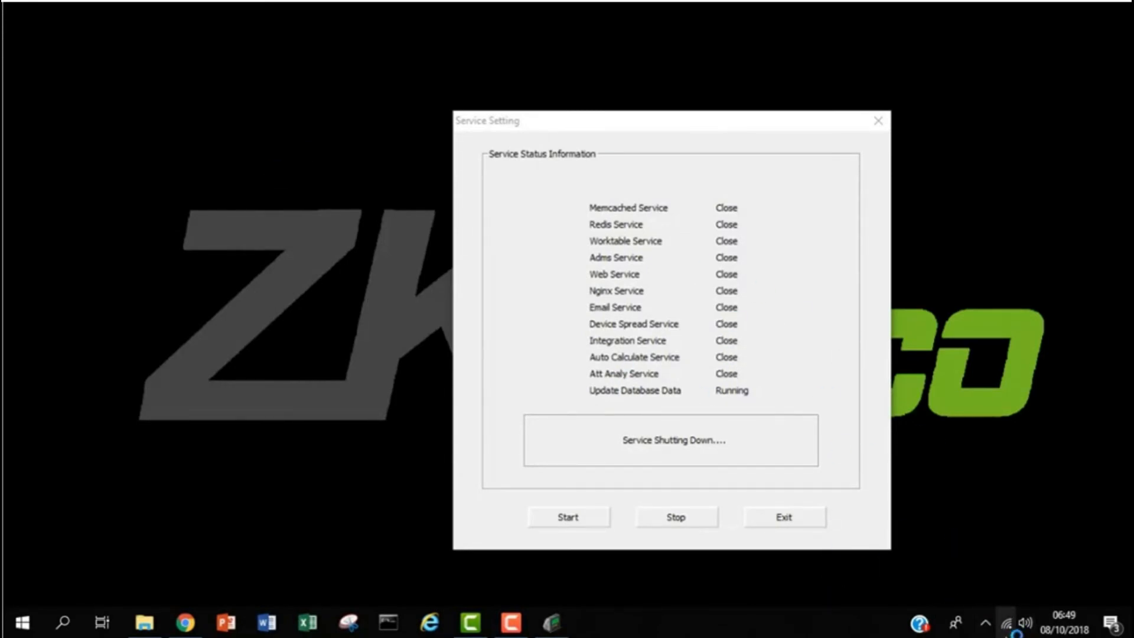
{"action": "left_click", "coordinate": [987, 625]}
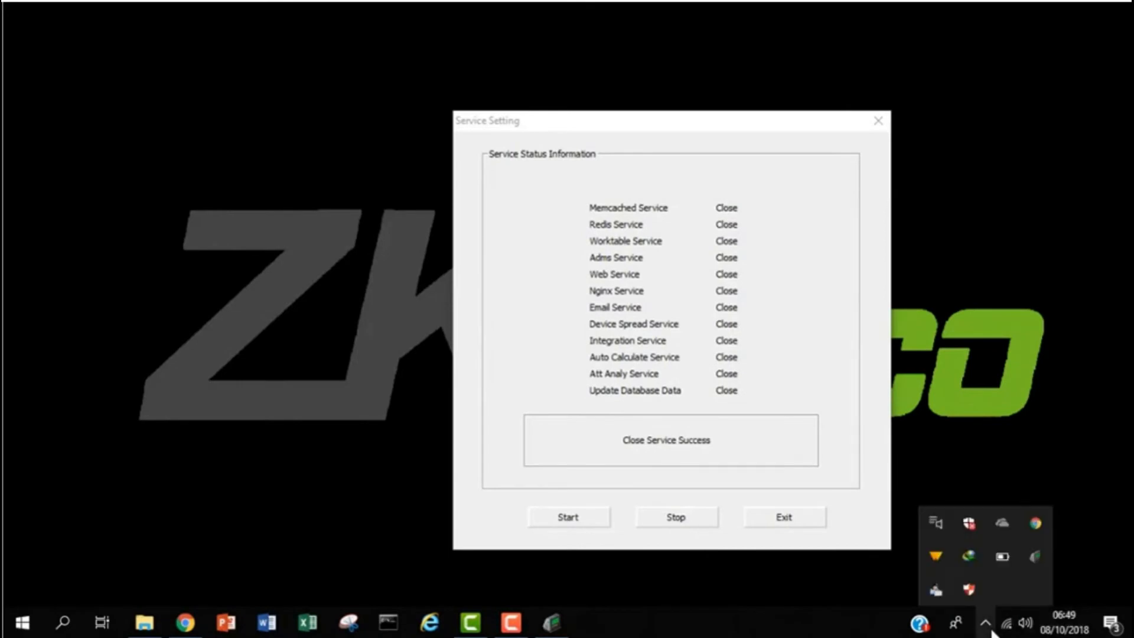
- Change the Database Connection Configuration type to sqlserver, keeping port 1433
{"action": "right_click", "coordinate": [1034, 555]}
{"action": "left_click", "coordinate": [1094, 489]}
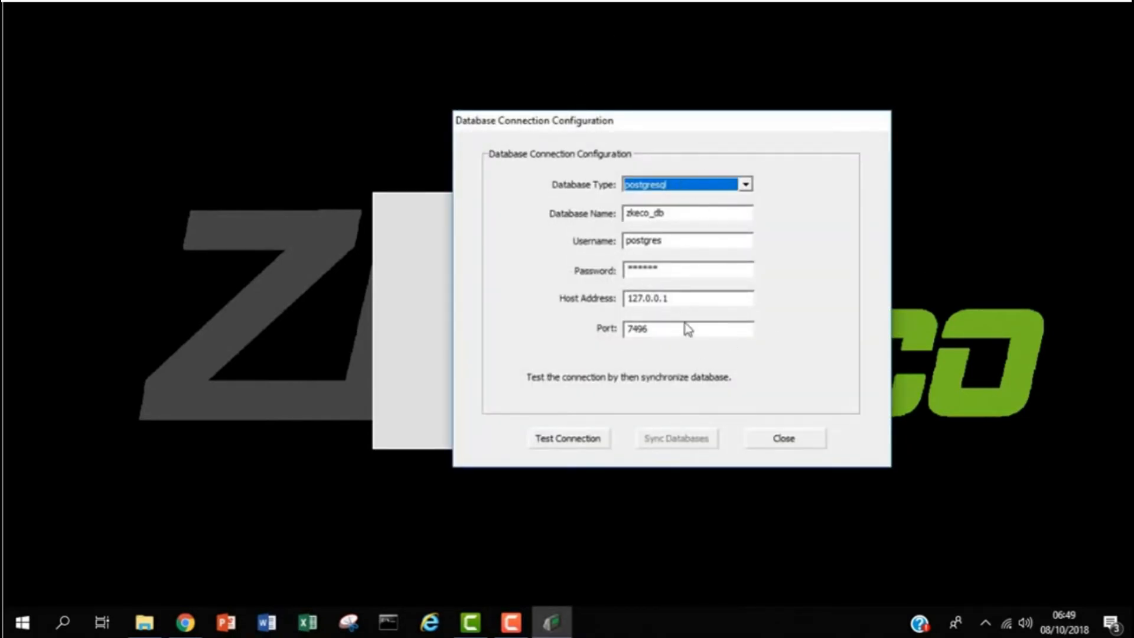
{"action": "left_click", "coordinate": [746, 184]}
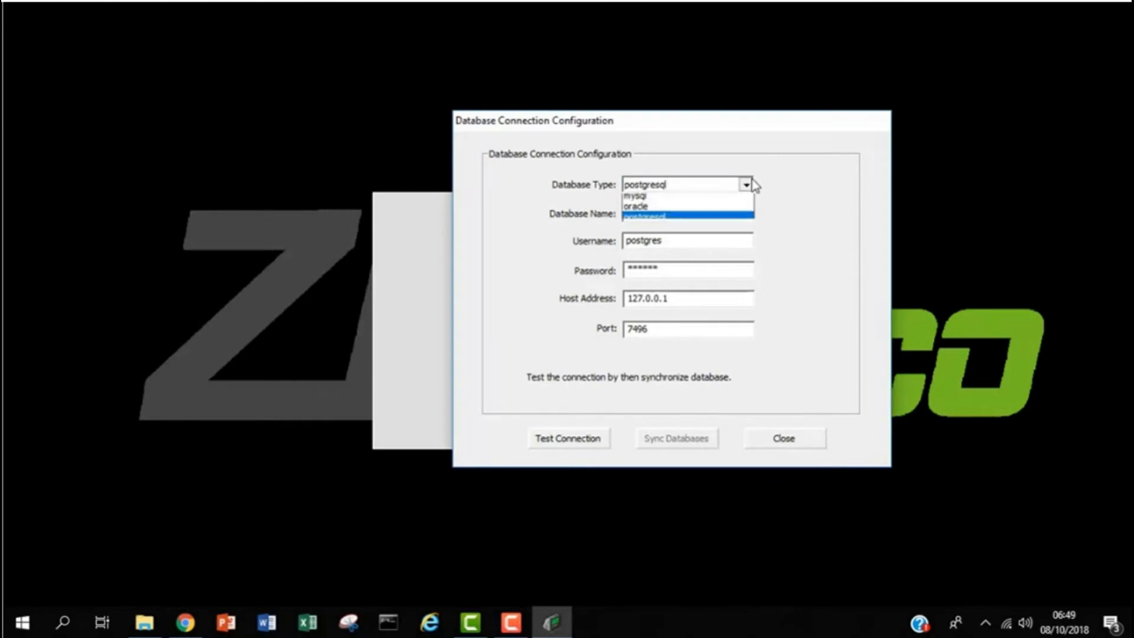
{"action": "left_click", "coordinate": [723, 201]}
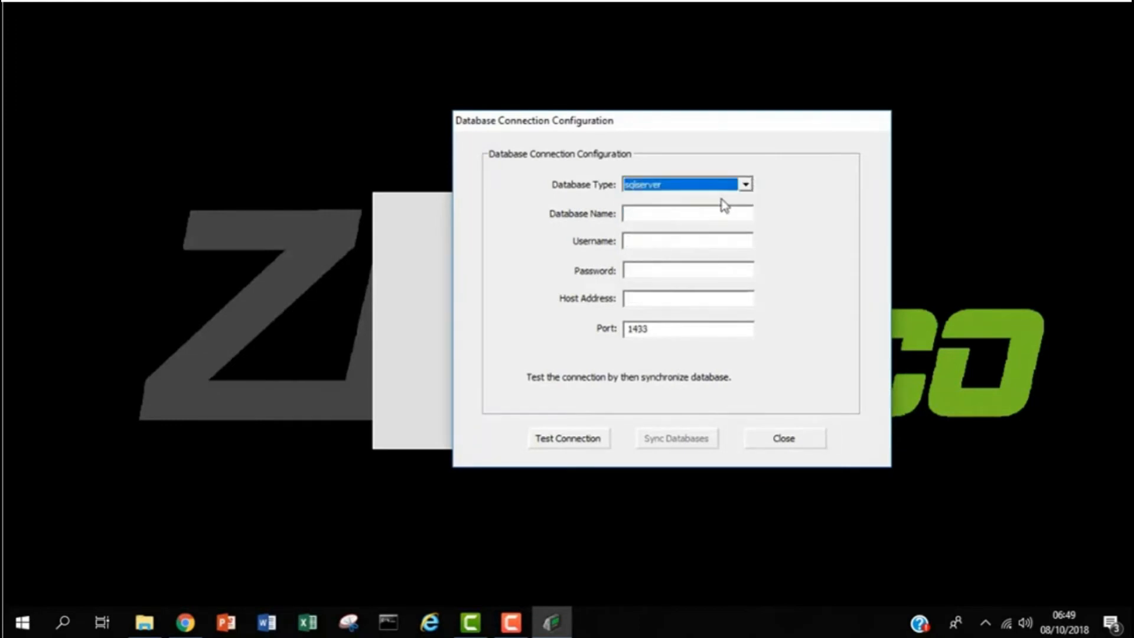
{"action": "left_click", "coordinate": [680, 217]}
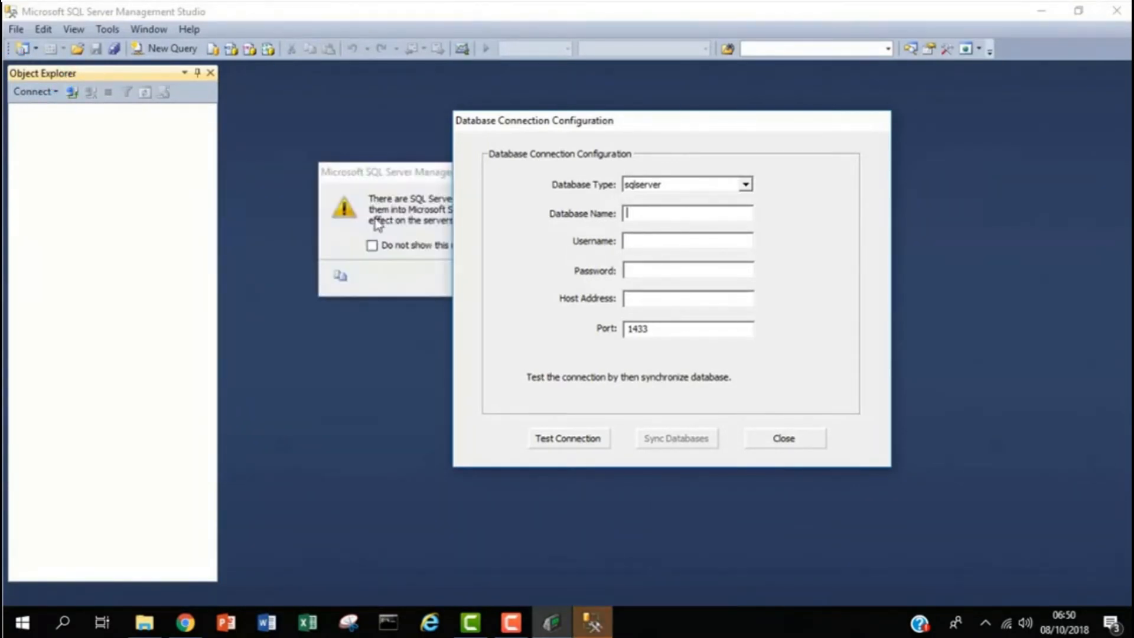
- Decline importing older registered servers and connect to the local SQL Server 12.0 instance with the login password
{"action": "left_click", "coordinate": [400, 293]}
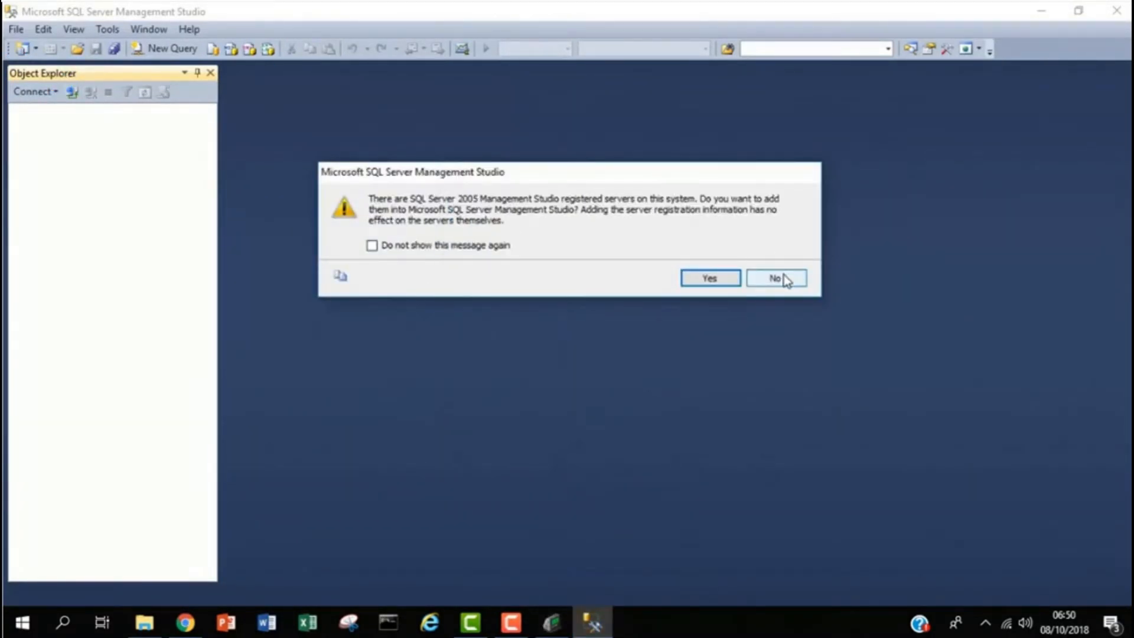
{"action": "left_click", "coordinate": [785, 275]}
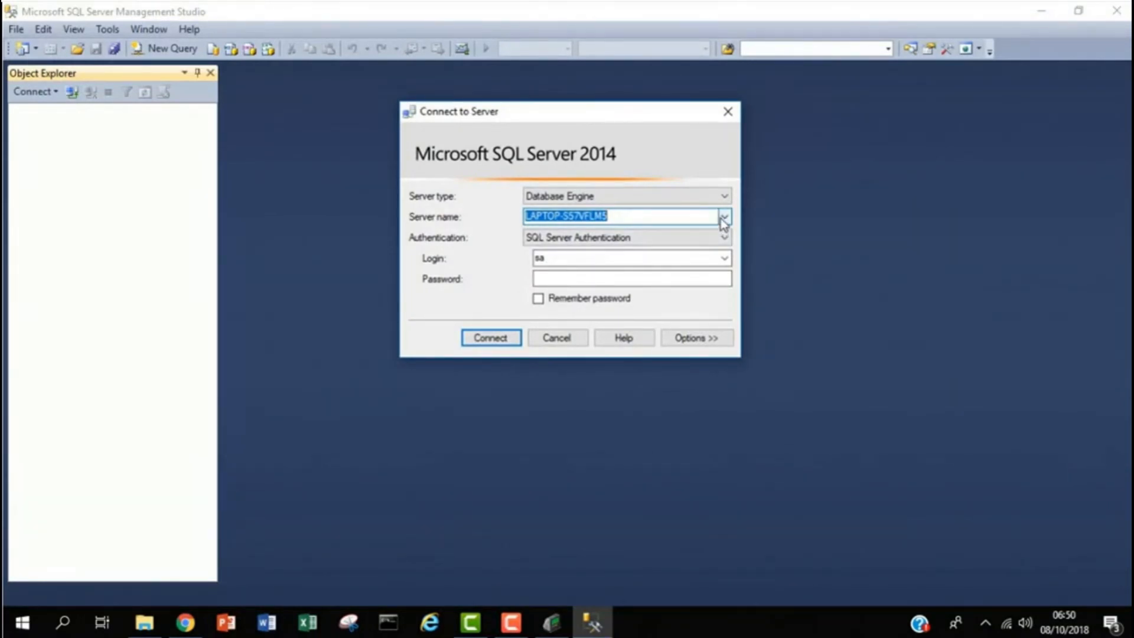
{"action": "left_click", "coordinate": [608, 279]}
{"action": "type", "text": "********"}
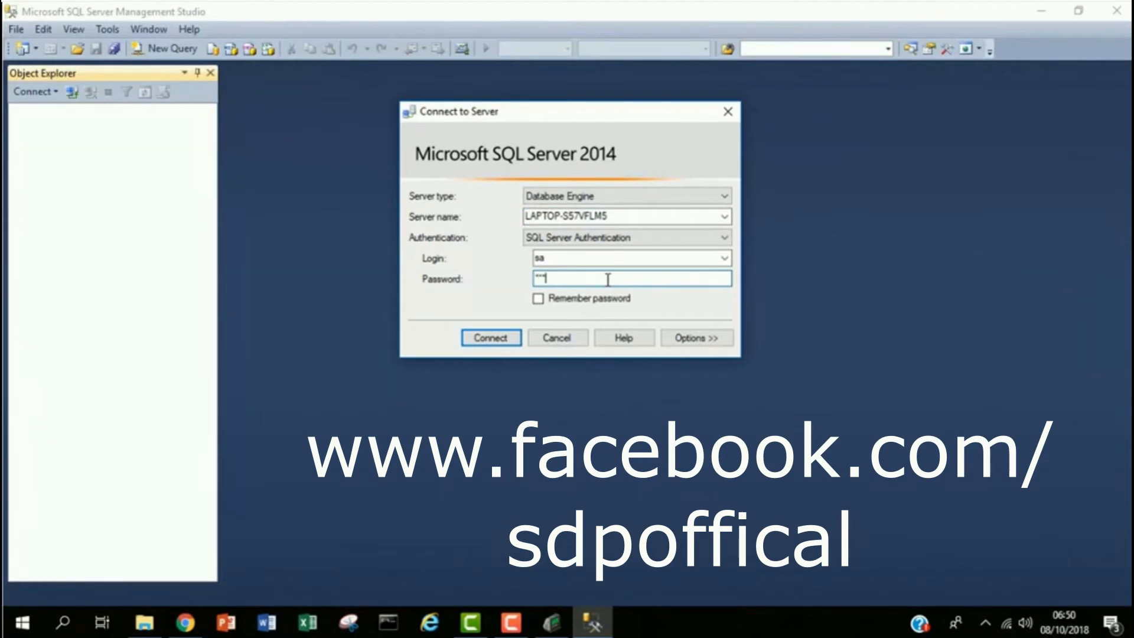
{"action": "key", "text": "Return"}
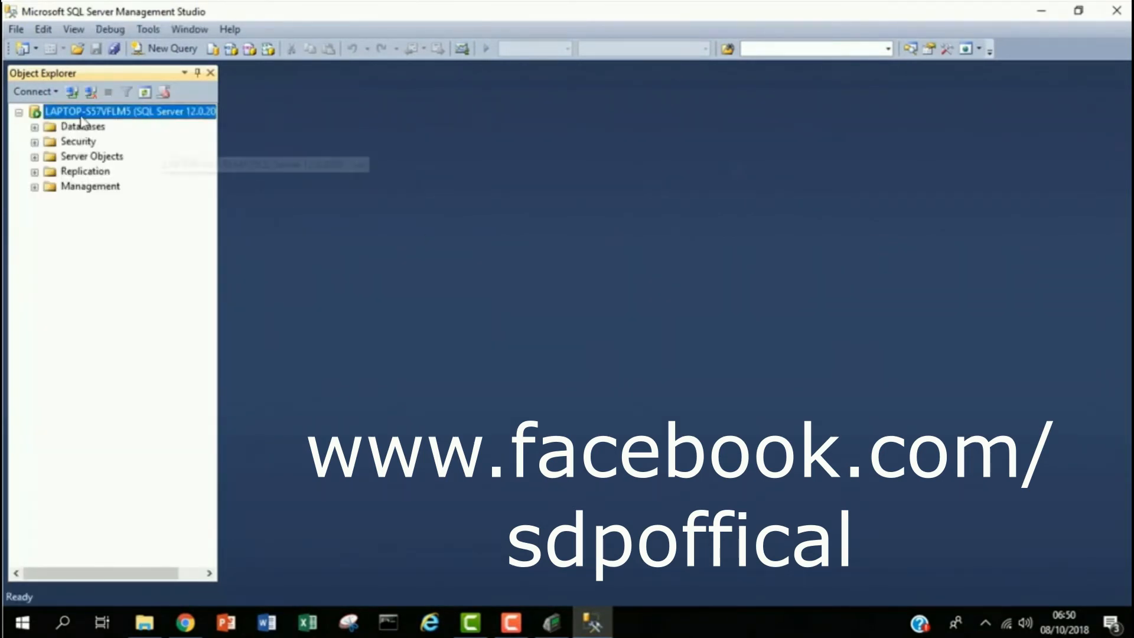
- Create a new database named Biotime_db from the Databases folder
{"action": "left_click", "coordinate": [35, 127]}
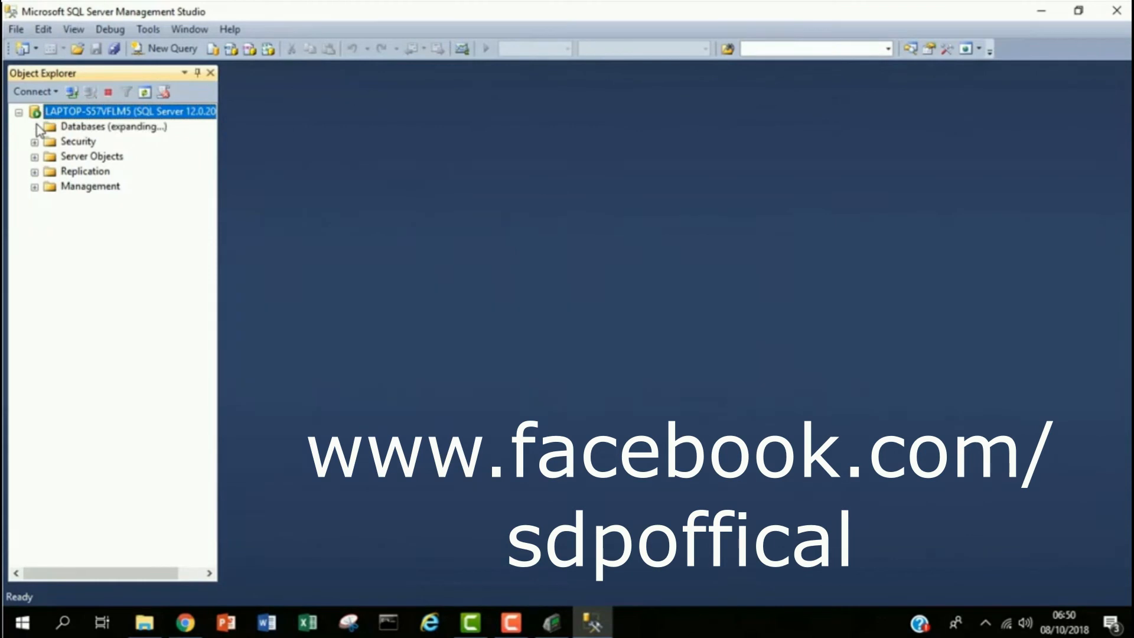
{"action": "left_click", "coordinate": [93, 130]}
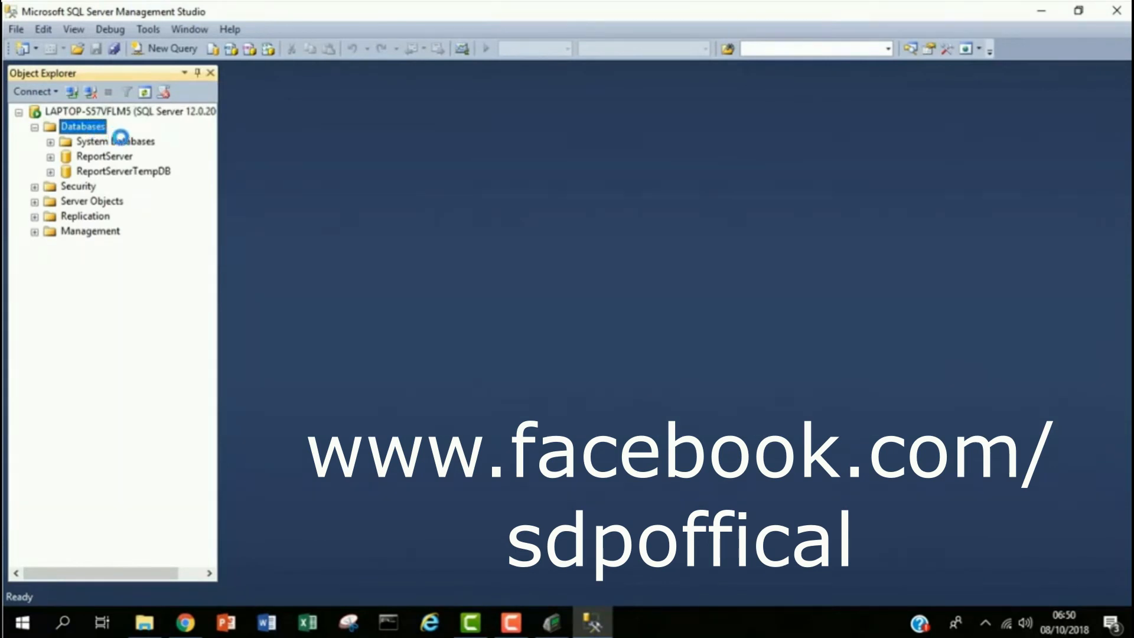
{"action": "right_click", "coordinate": [94, 130]}
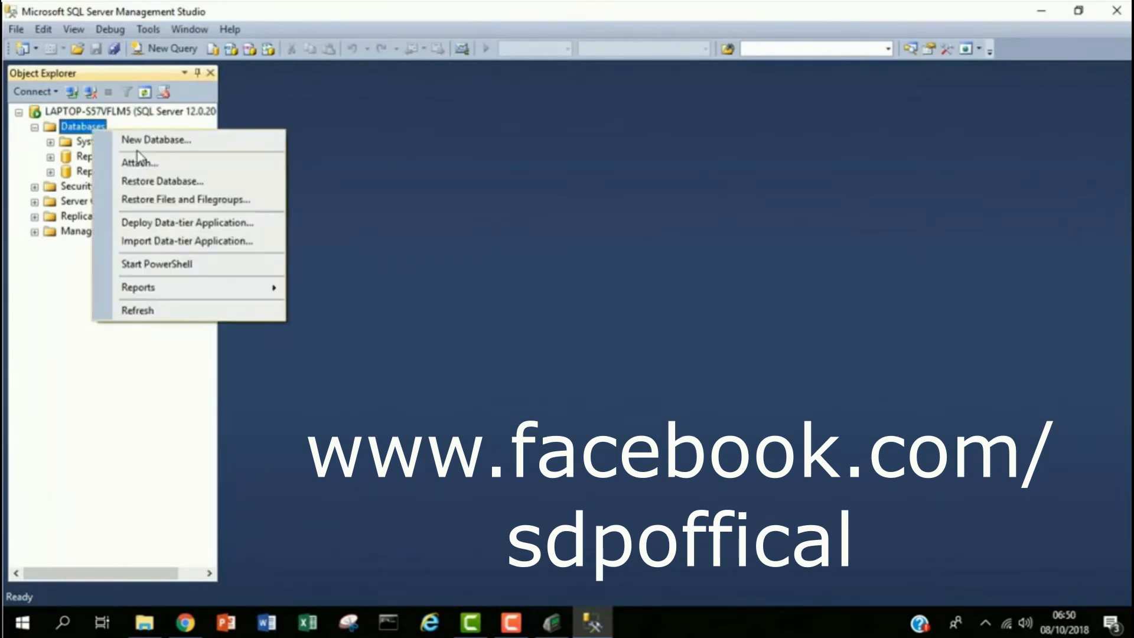
{"action": "left_click", "coordinate": [166, 142]}
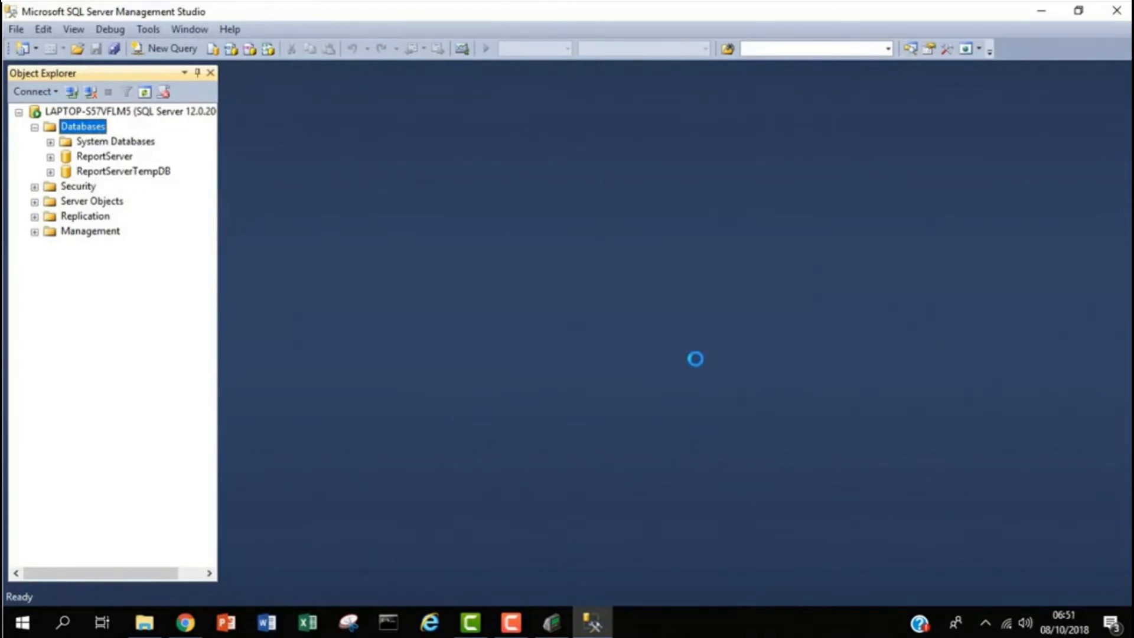
{"action": "type", "text": "1"}
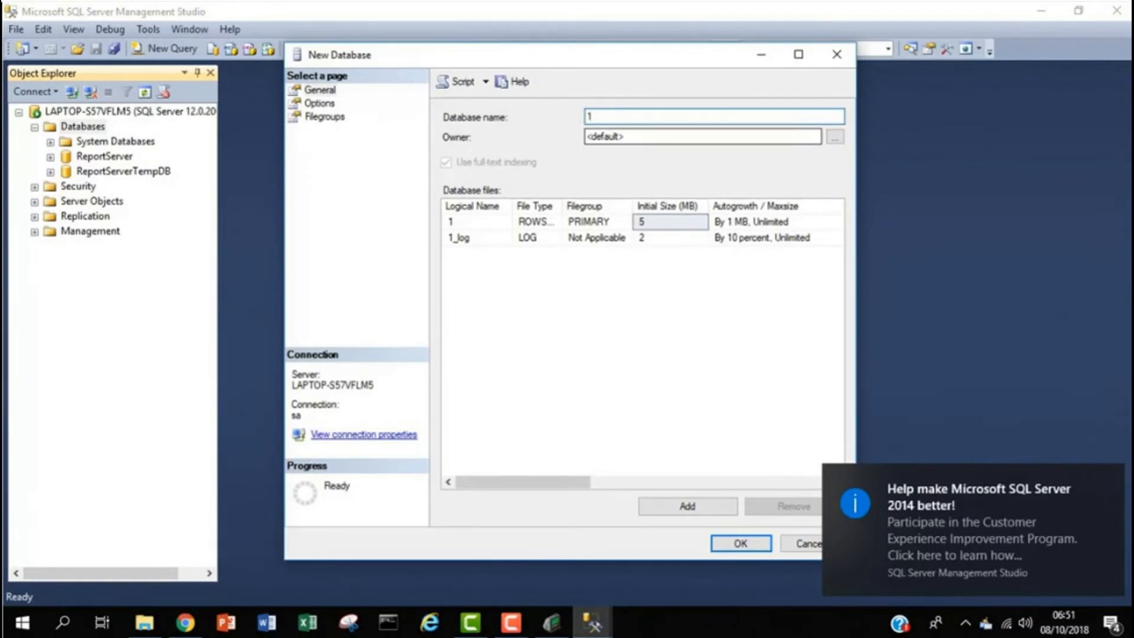
{"action": "key", "text": "BackSpace"}
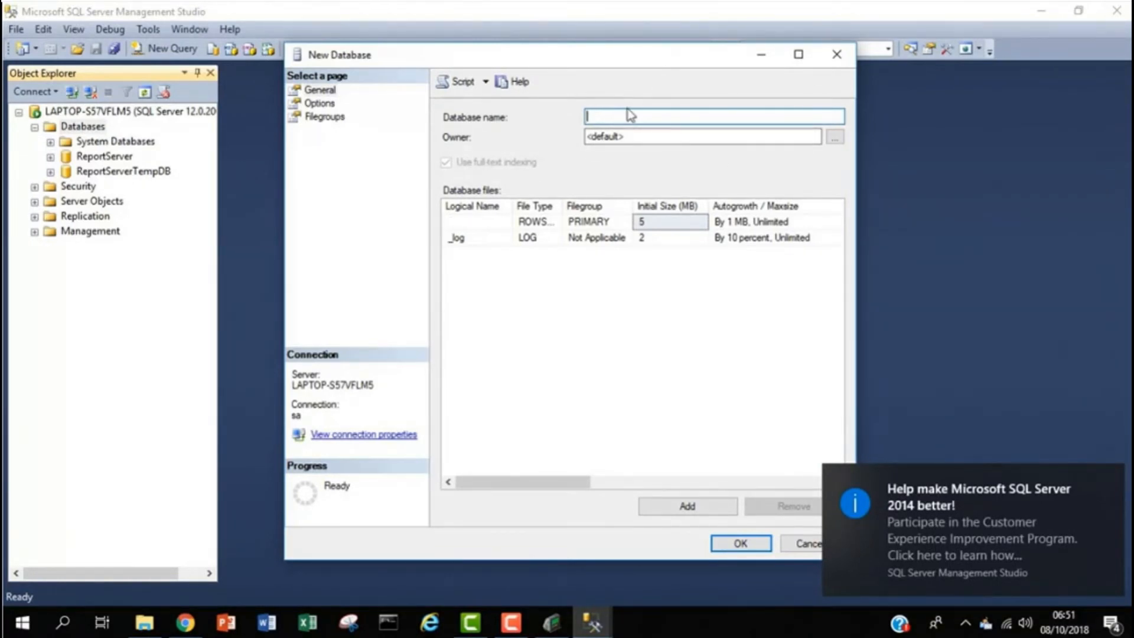
{"action": "left_click", "coordinate": [1107, 481]}
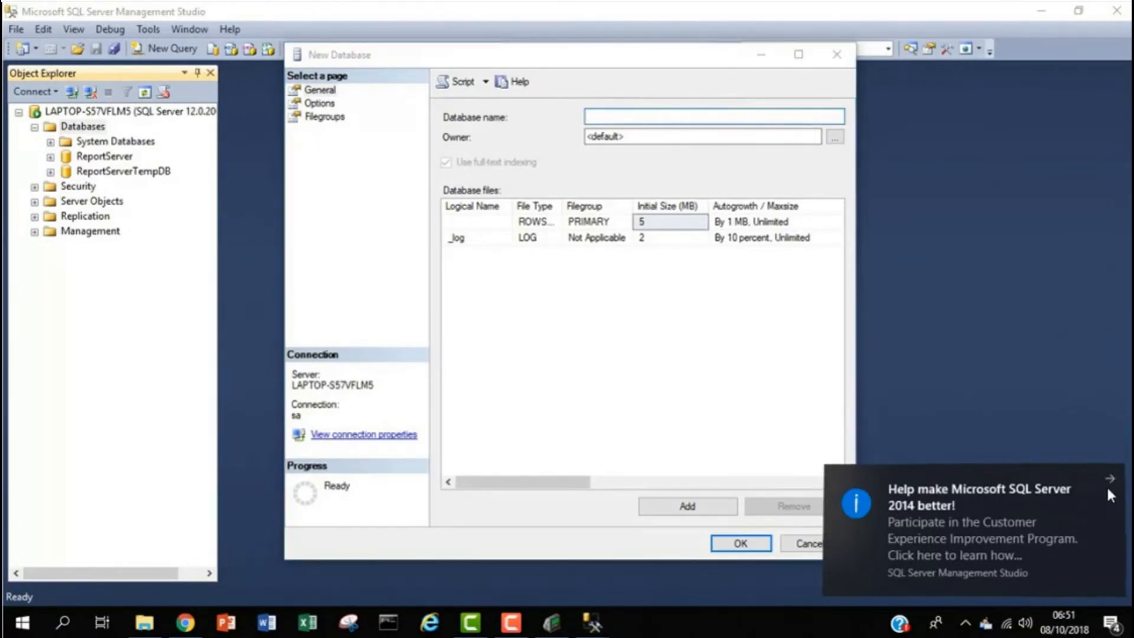
{"action": "left_click", "coordinate": [689, 116]}
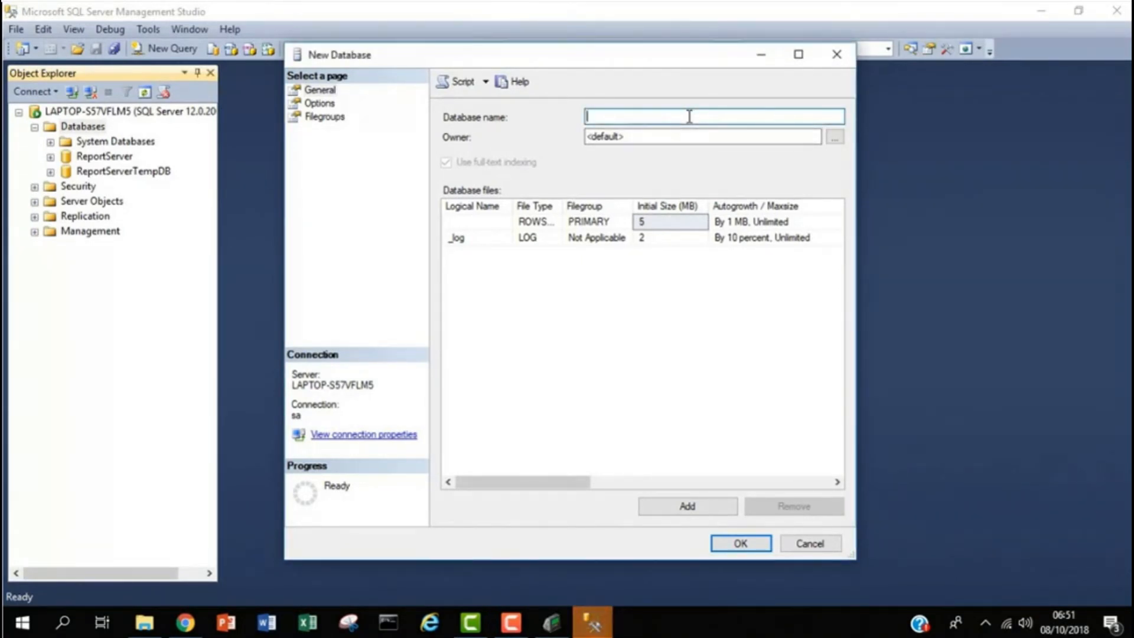
{"action": "type", "text": "Biotime"}
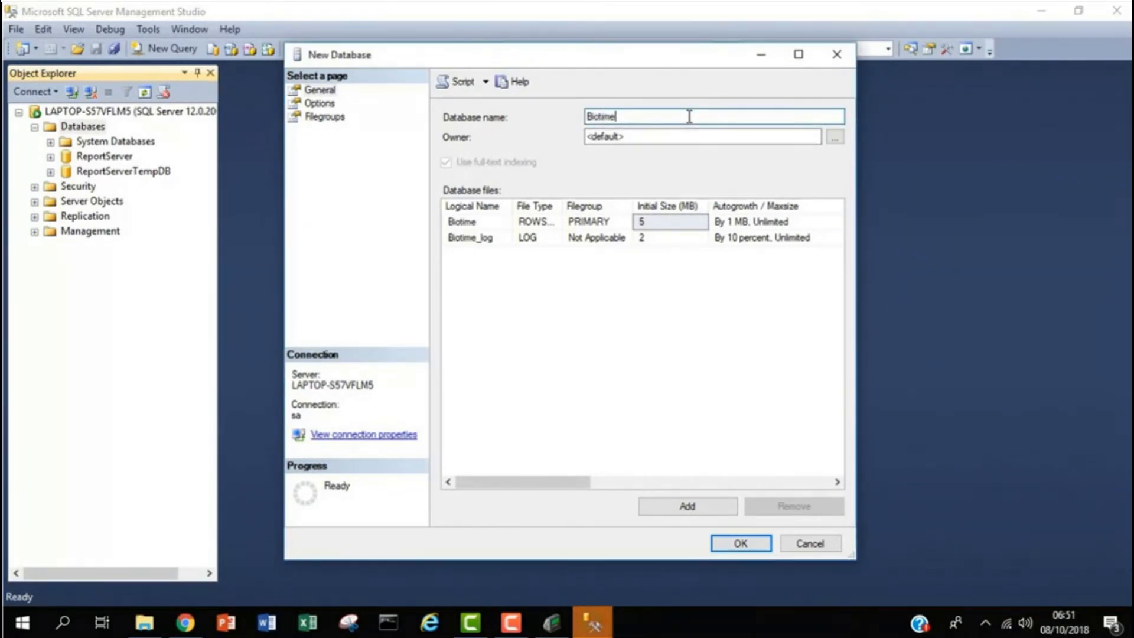
{"action": "type", "text": "_db"}
{"action": "left_click", "coordinate": [748, 540]}
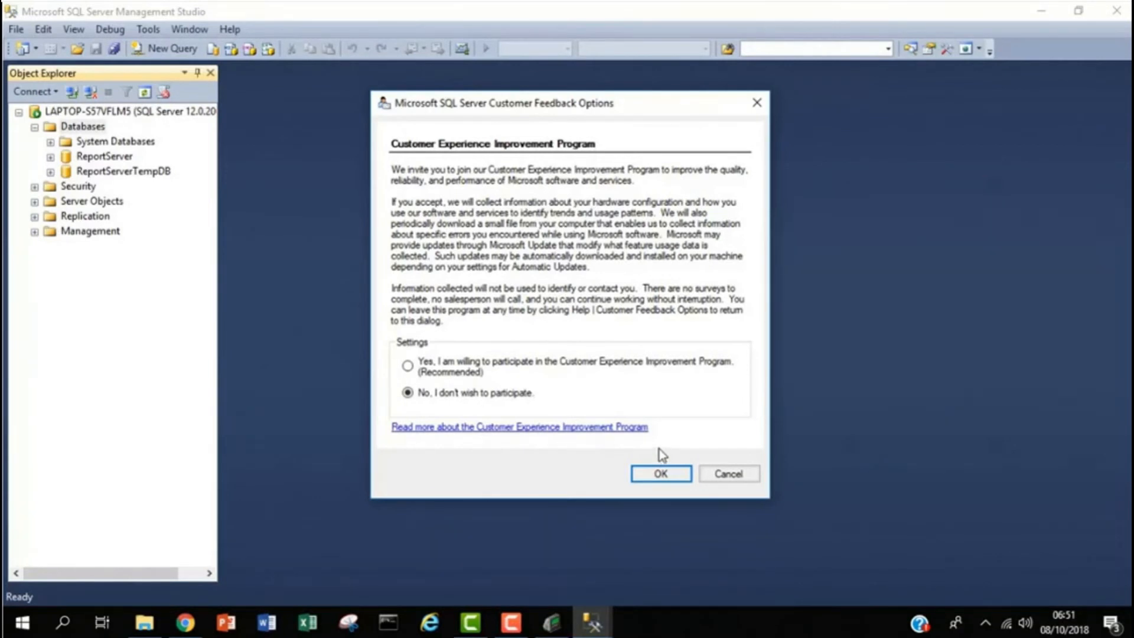
- Close the feedback prompt and refresh Databases so Biotime_db is listed
{"action": "left_click", "coordinate": [655, 473]}
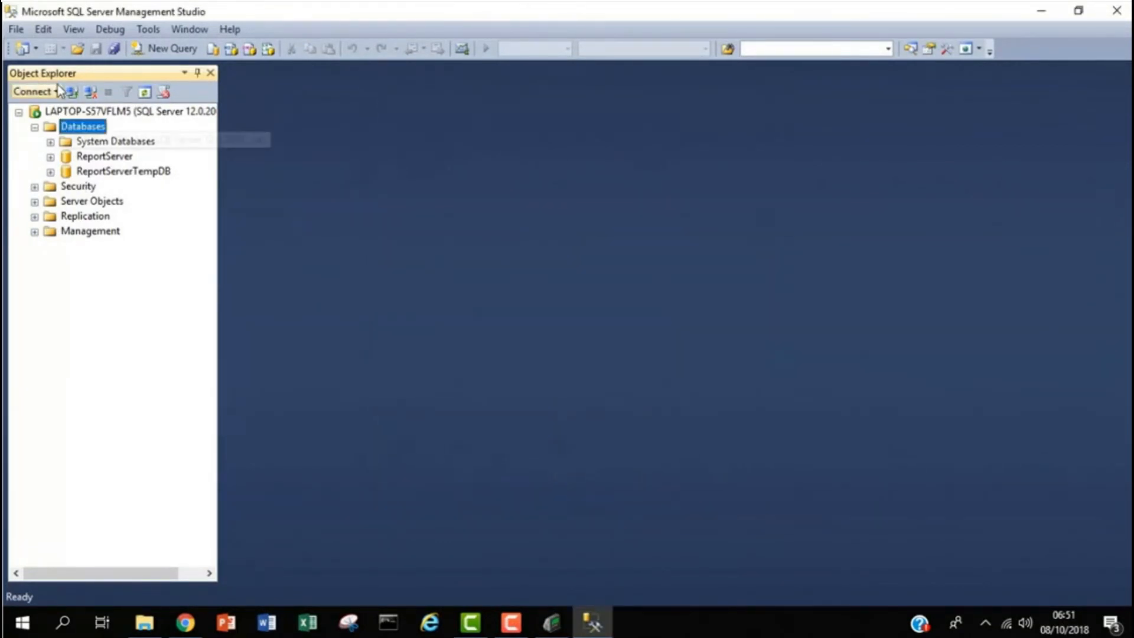
{"action": "right_click", "coordinate": [71, 126]}
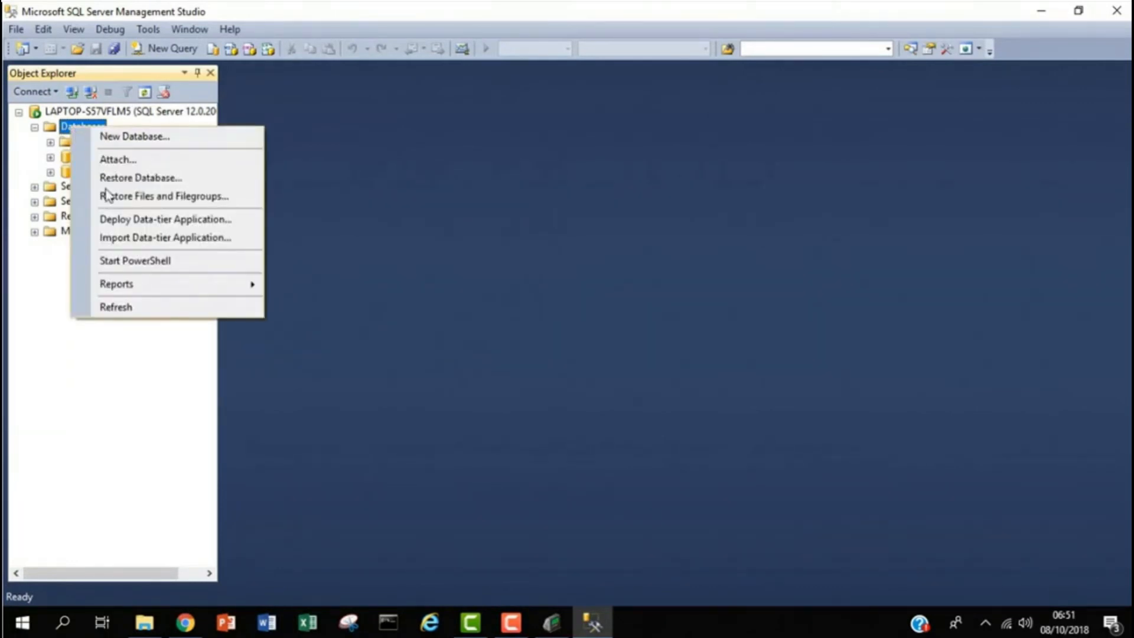
{"action": "left_click", "coordinate": [119, 311]}
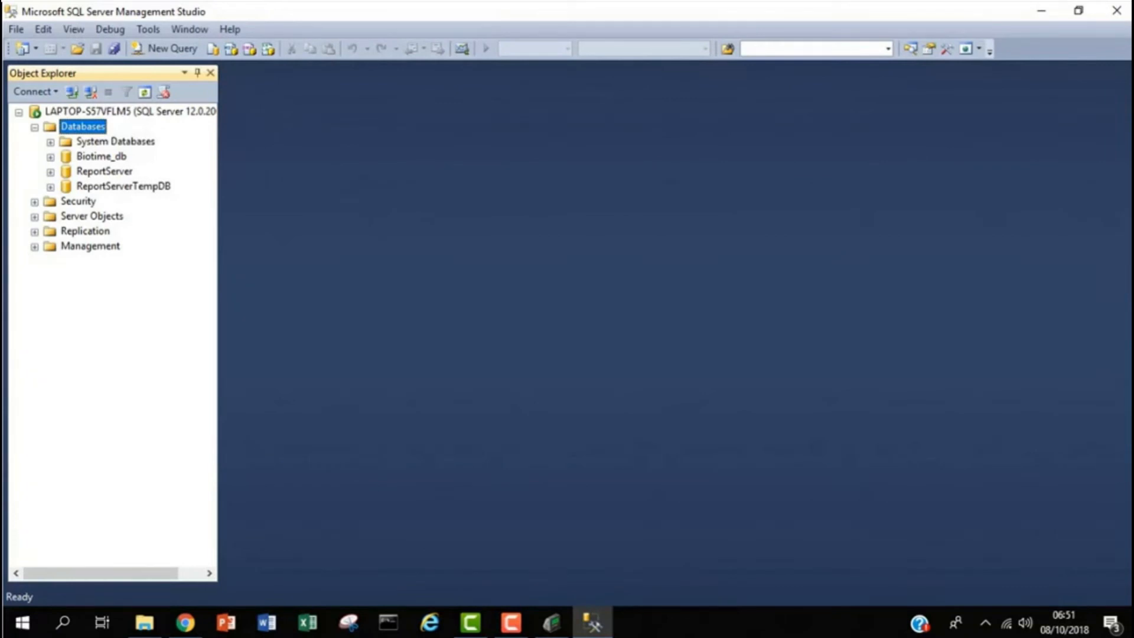
- Enter Biotime_db as the database name and sa as the username in BioTime's connection settings
{"action": "left_click", "coordinate": [608, 629]}
{"action": "left_click", "coordinate": [608, 630]}
{"action": "left_click", "coordinate": [609, 629]}
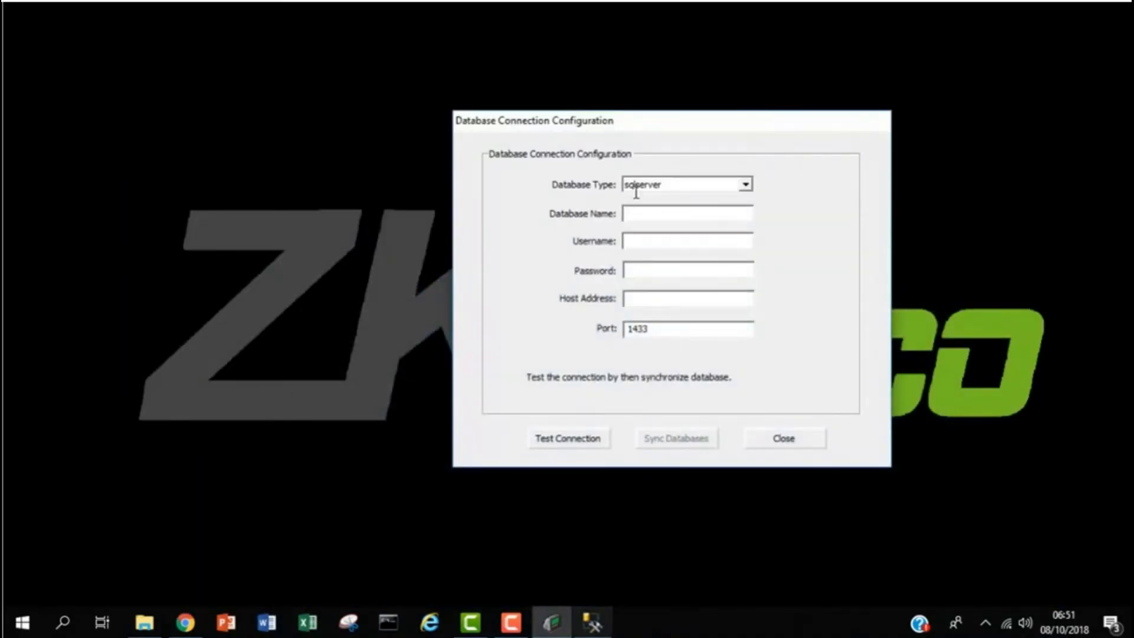
{"action": "left_click", "coordinate": [687, 212]}
{"action": "type", "text": "B"}
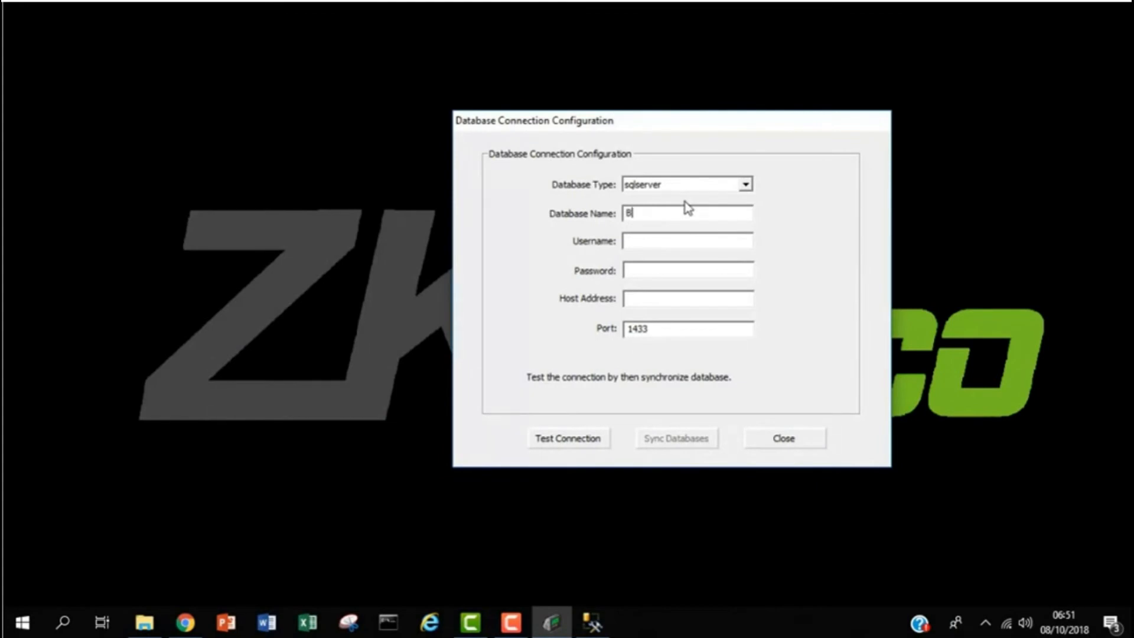
{"action": "type", "text": "iotime_db"}
{"action": "left_click", "coordinate": [666, 240]}
{"action": "type", "text": "sa"}
- Enter the login password and host address 127.0.0.1
{"action": "left_click", "coordinate": [704, 272]}
{"action": "type", "text": "********"}
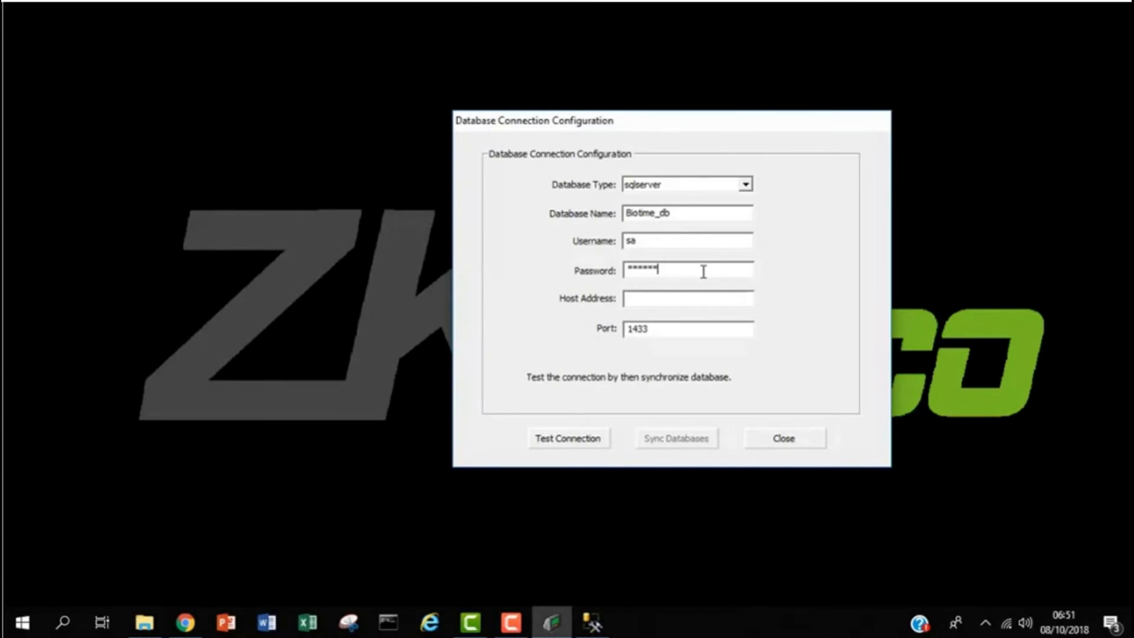
{"action": "left_click", "coordinate": [644, 299]}
{"action": "type", "text": "127.0.0.1"}
{"action": "left_click", "coordinate": [64, 627]}
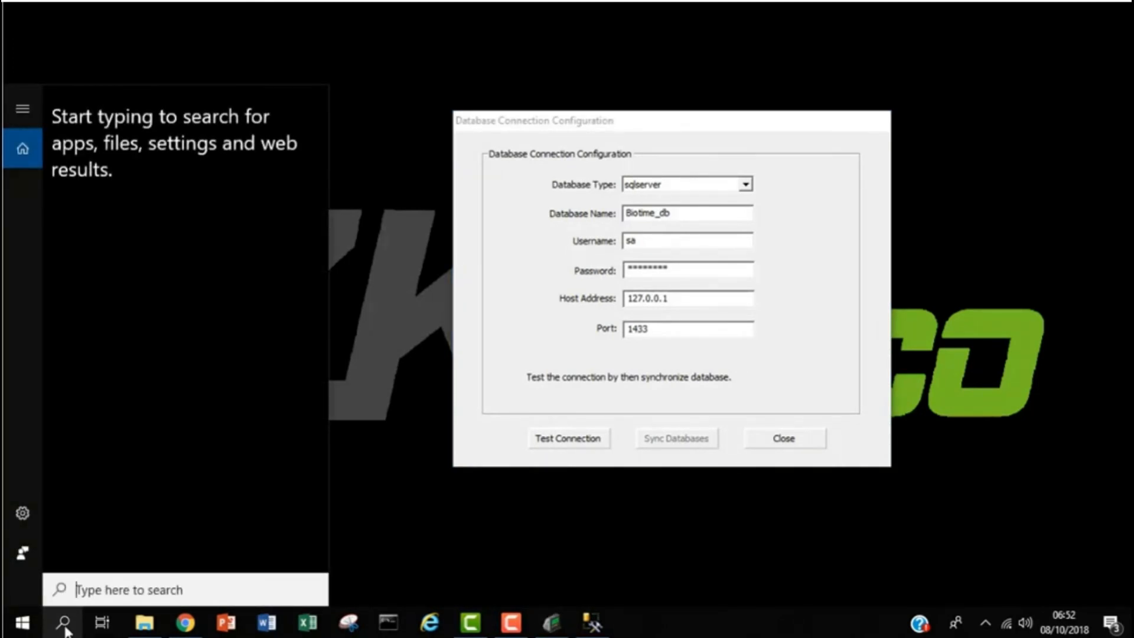
- Open SQL Server 2014 Configuration Manager and view MSSQLSERVER's protocols, selecting TCP/IP
{"action": "type", "text": "sql"}
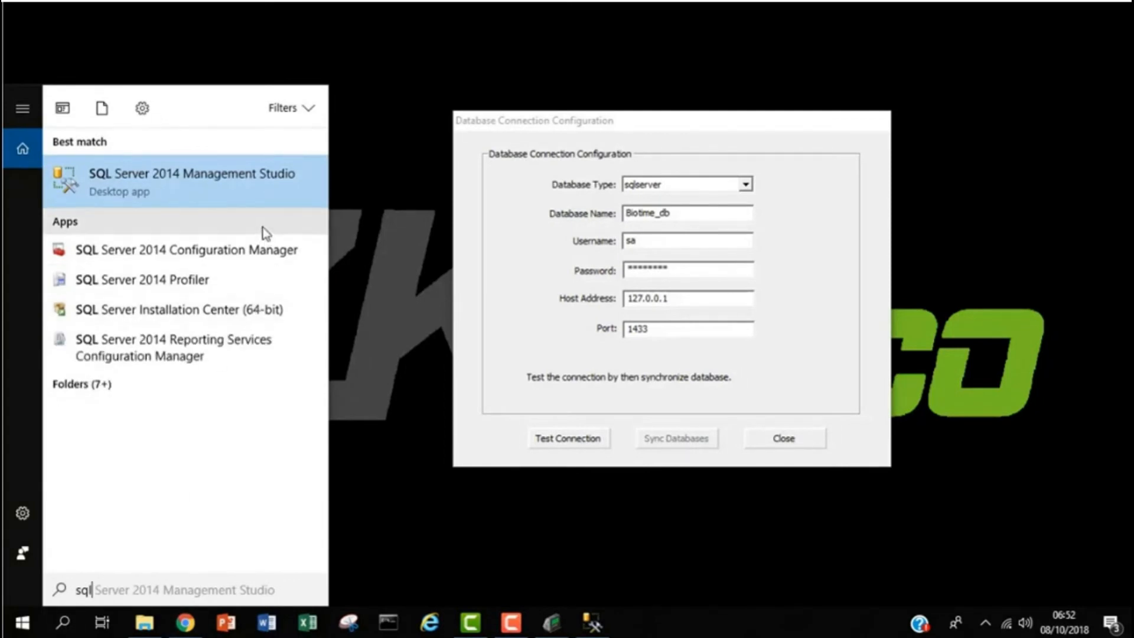
{"action": "left_click", "coordinate": [236, 258]}
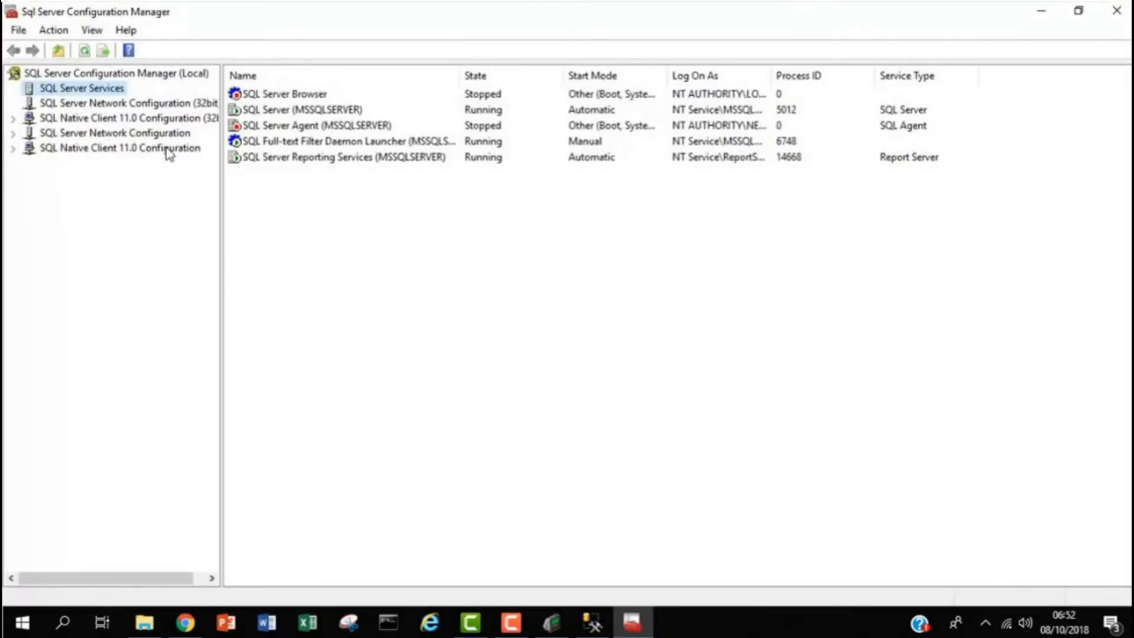
{"action": "left_click", "coordinate": [181, 134]}
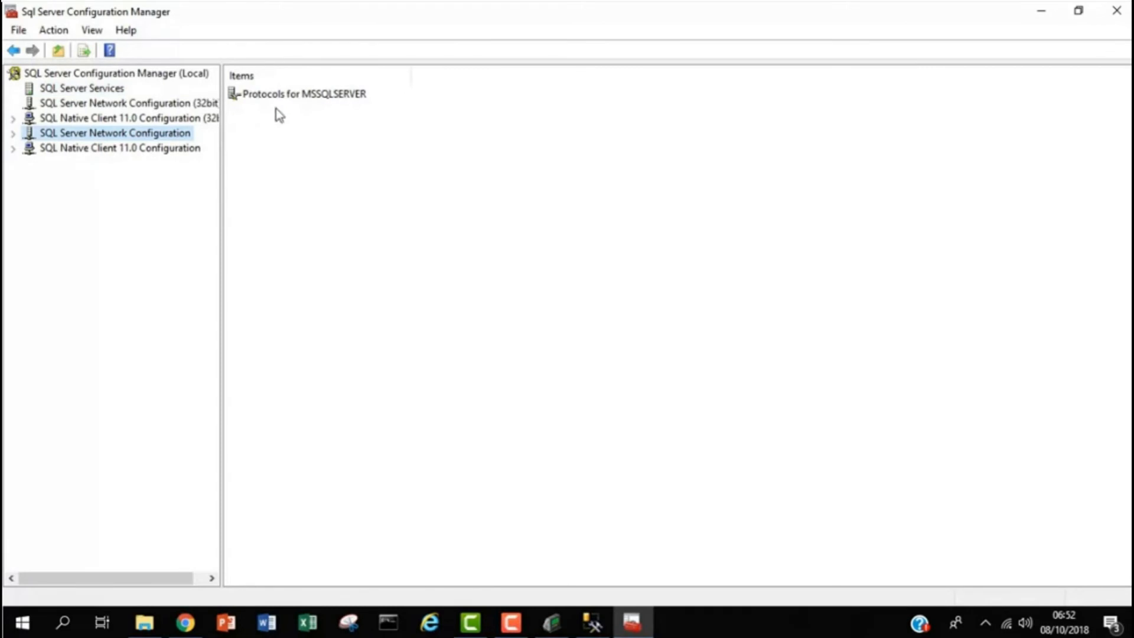
{"action": "left_click", "coordinate": [312, 97]}
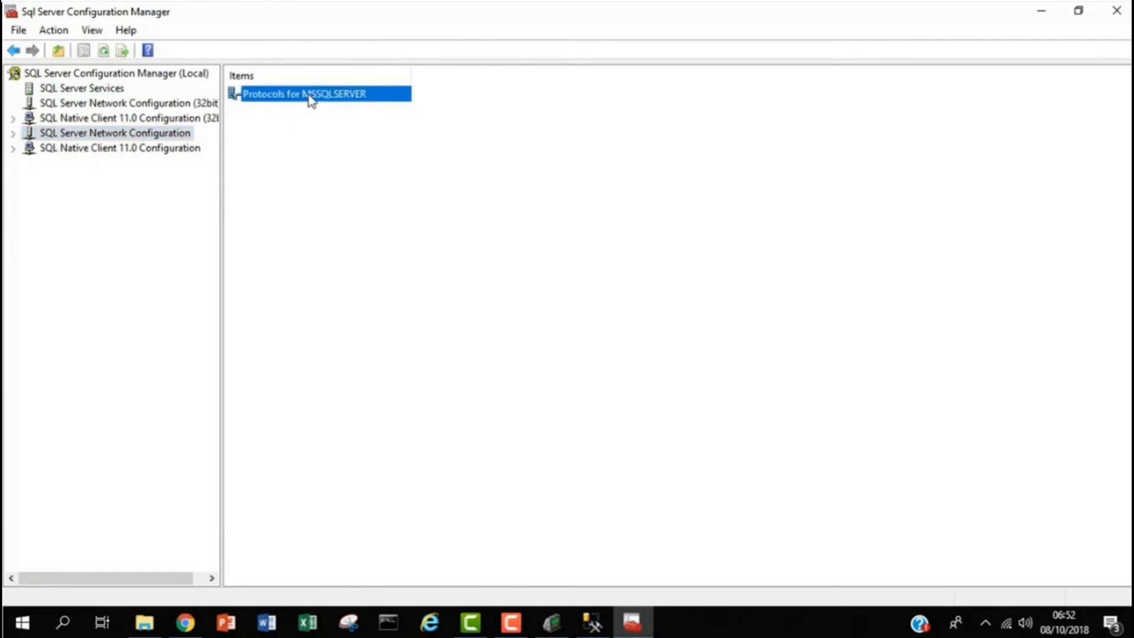
{"action": "right_click", "coordinate": [311, 97]}
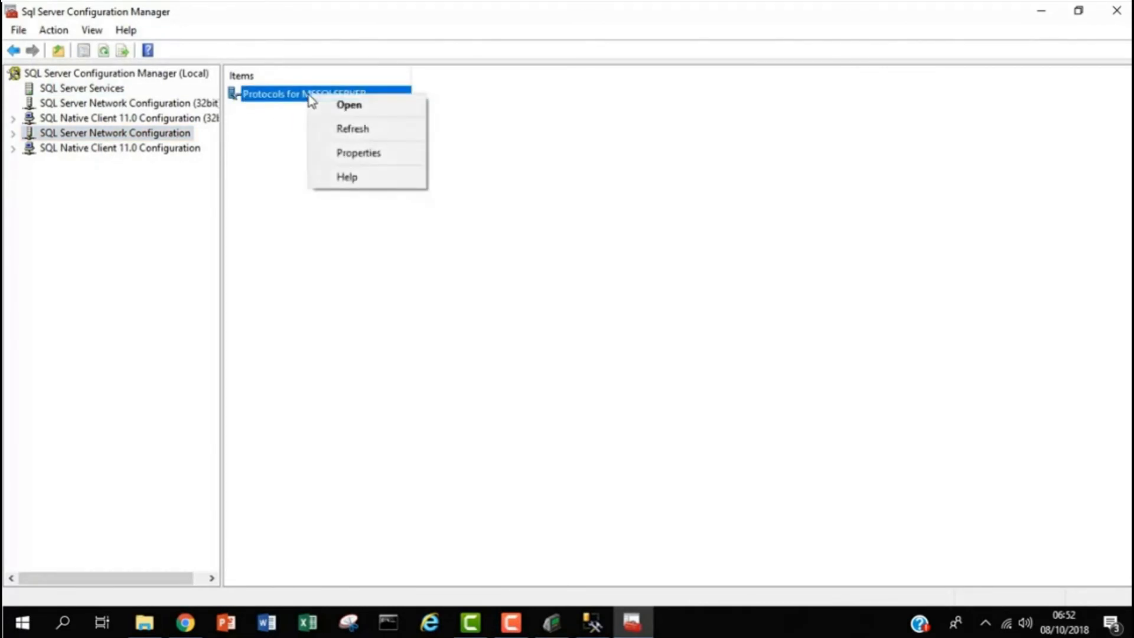
{"action": "left_click", "coordinate": [357, 111]}
{"action": "left_click", "coordinate": [259, 130]}
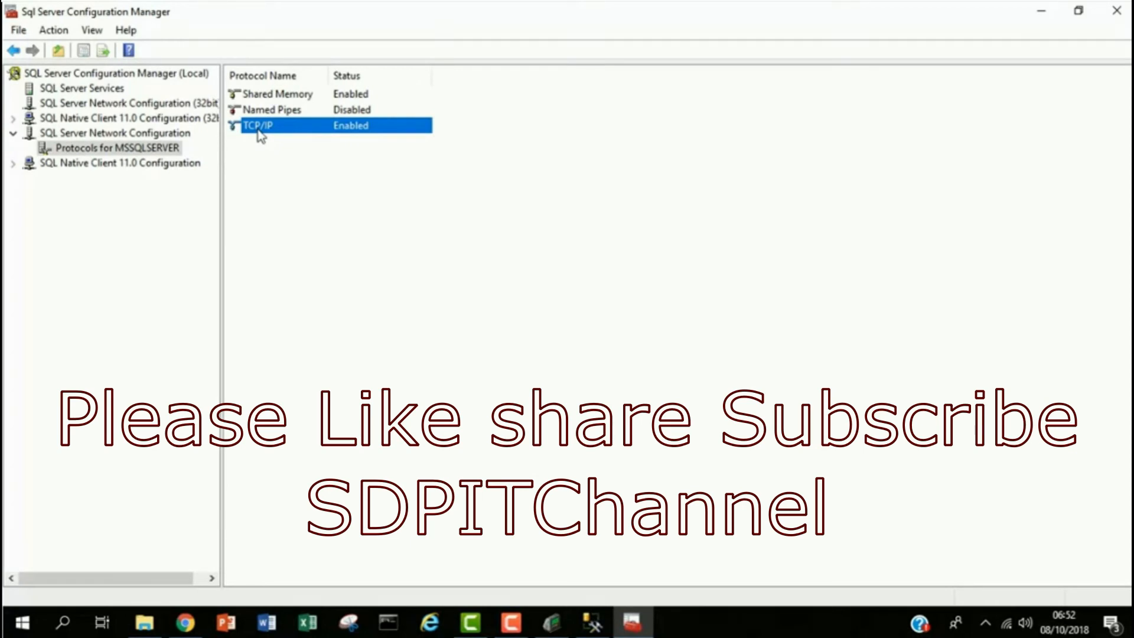
{"action": "right_click", "coordinate": [261, 137]}
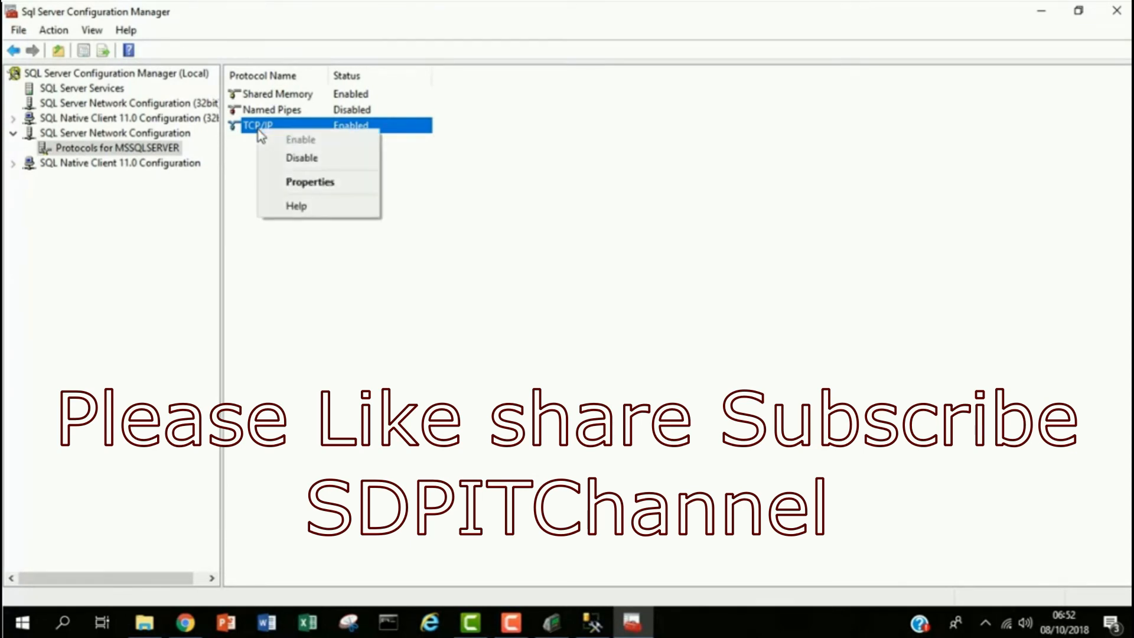
- Confirm TCP/IP has IP4 at 127.0.0.1 and IPAll on port 1433, closing properties unchanged
{"action": "left_click", "coordinate": [304, 183]}
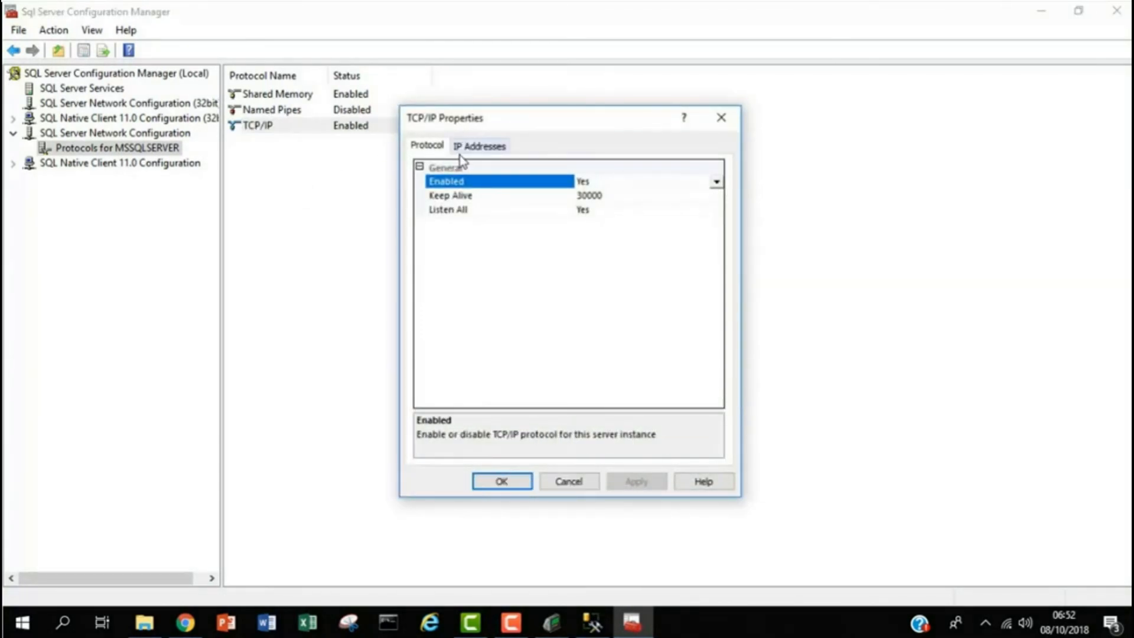
{"action": "left_click", "coordinate": [473, 148]}
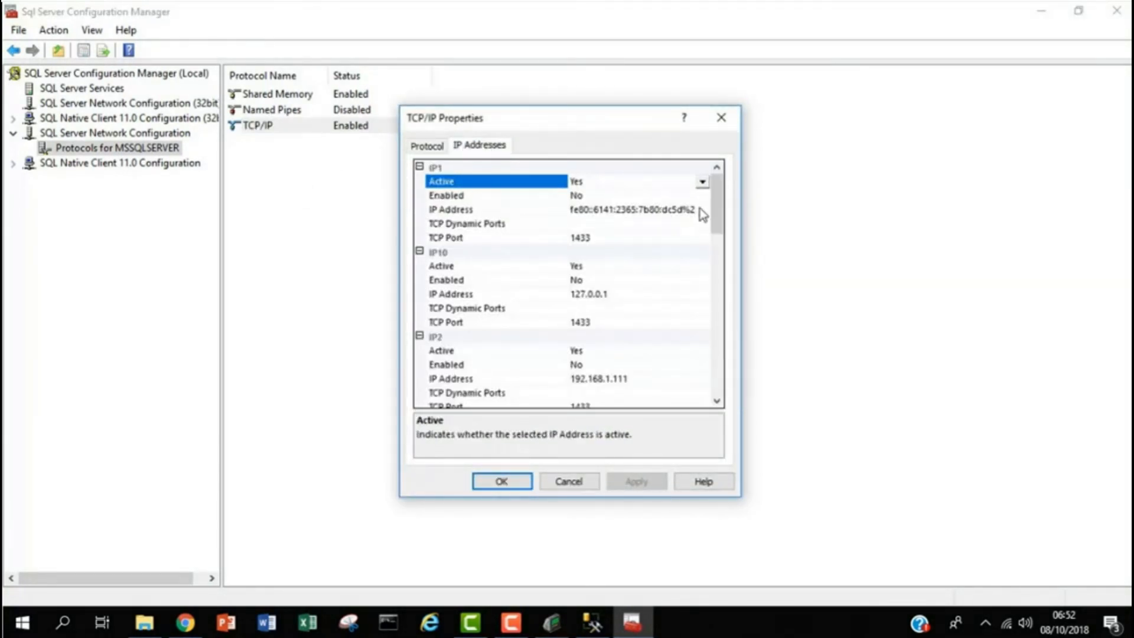
{"action": "left_click_drag", "start_coordinate": [724, 216], "coordinate": [703, 284]}
{"action": "left_click", "coordinate": [612, 269]}
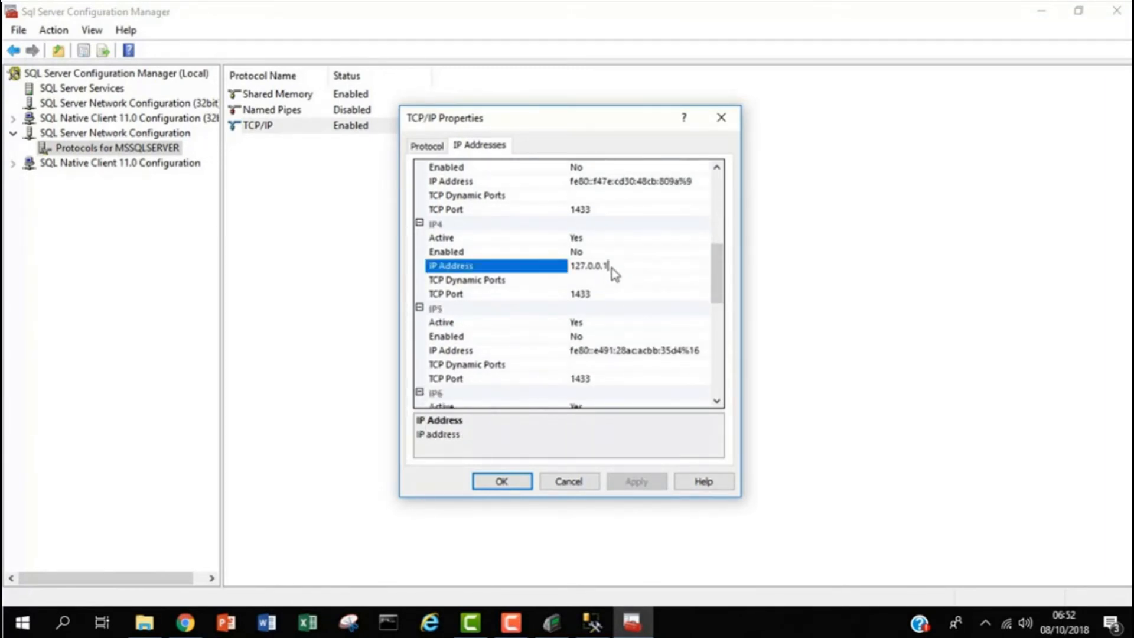
{"action": "left_click", "coordinate": [590, 294]}
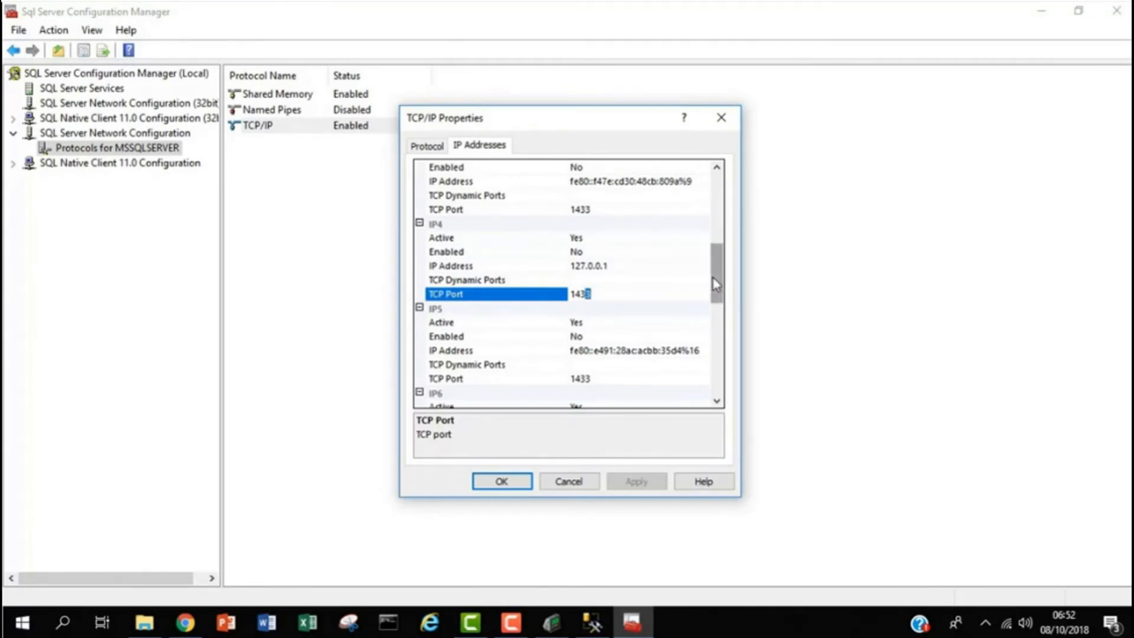
{"action": "left_click_drag", "start_coordinate": [716, 285], "coordinate": [609, 413]}
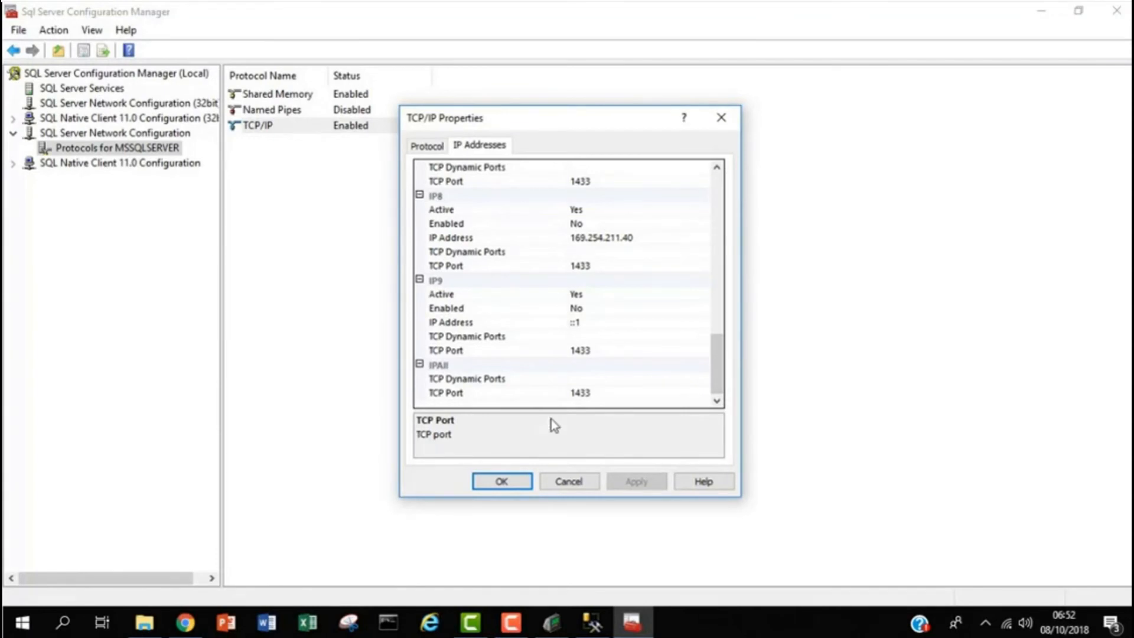
{"action": "left_click", "coordinate": [514, 490]}
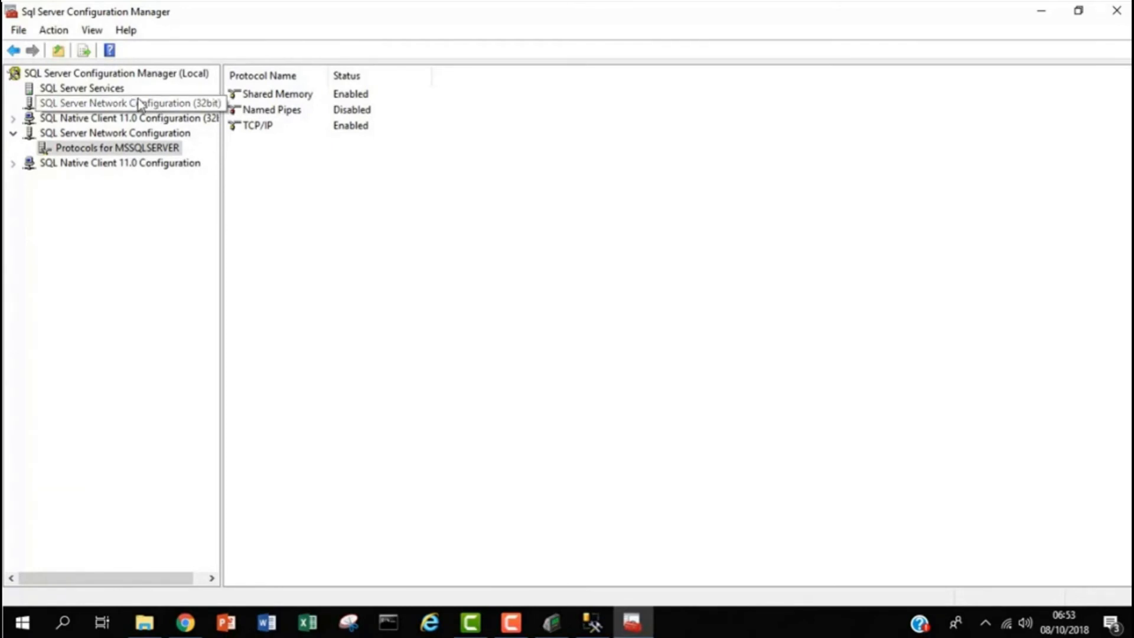
- List the SQL Server services, widen the Name column, and select running SQL Server (MSSQLSERVER)
{"action": "left_click", "coordinate": [118, 90]}
{"action": "right_click", "coordinate": [118, 90]}
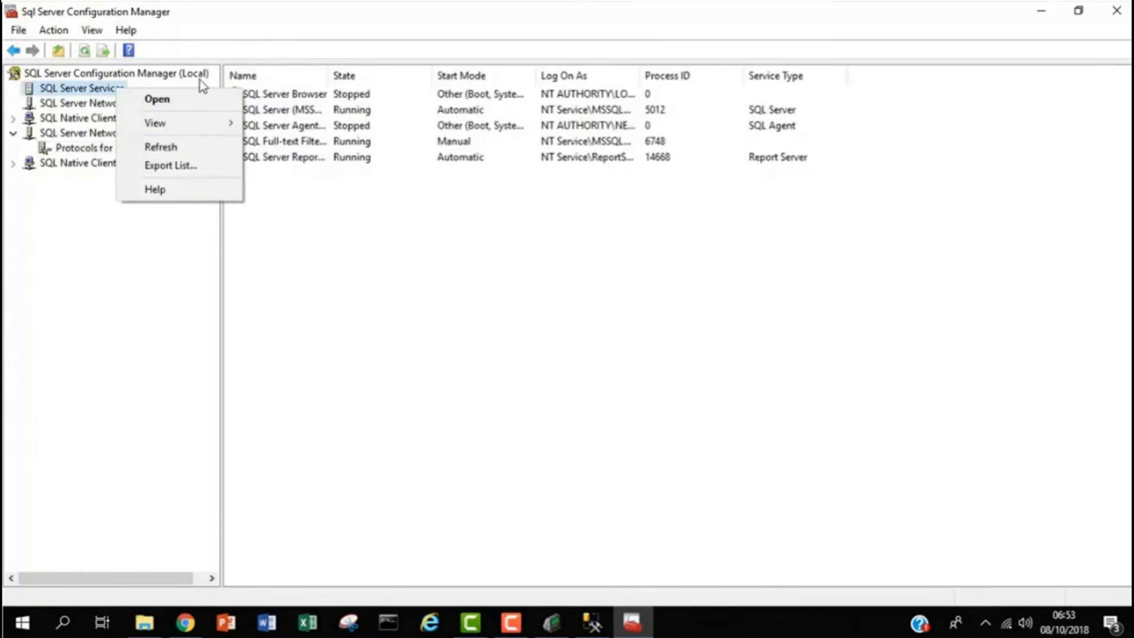
{"action": "left_click", "coordinate": [311, 299]}
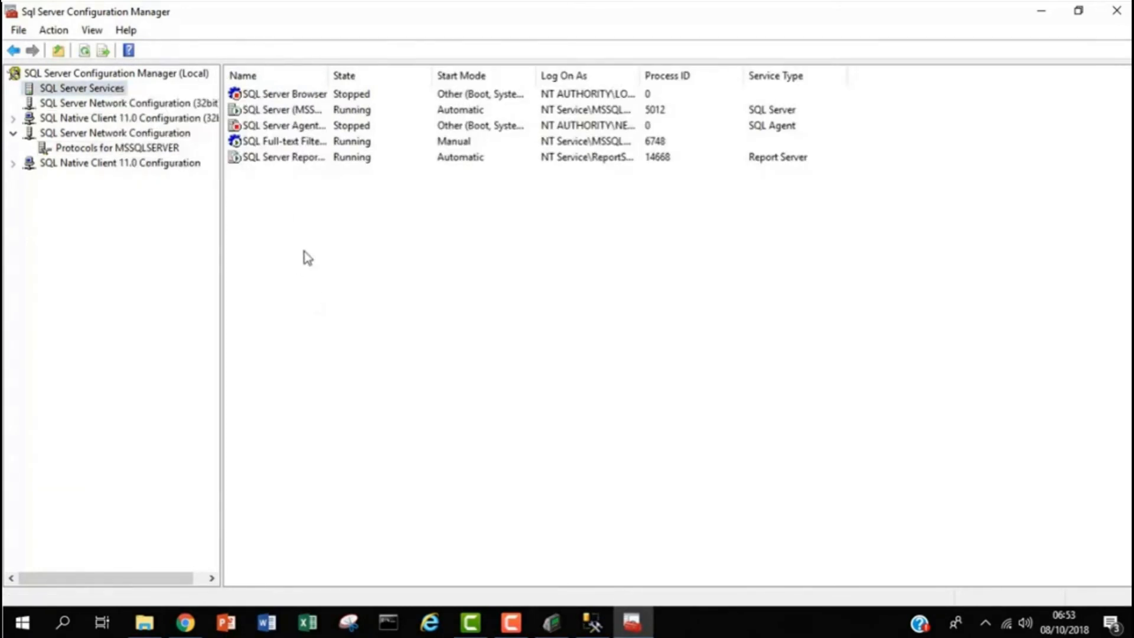
{"action": "left_click", "coordinate": [312, 109]}
{"action": "right_click", "coordinate": [313, 109]}
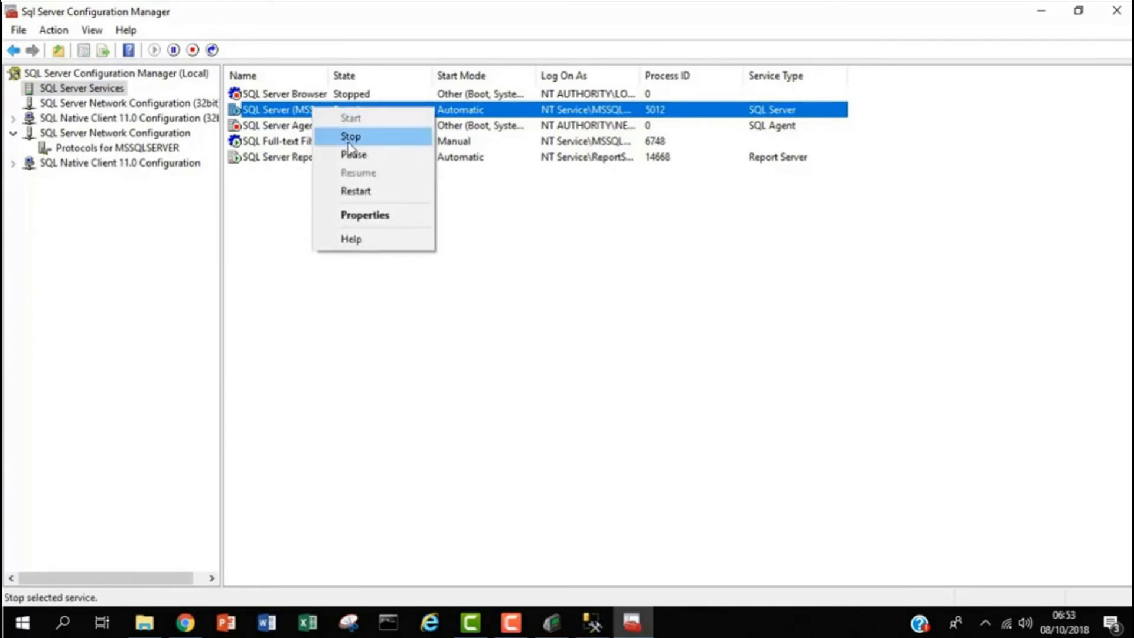
{"action": "left_click", "coordinate": [279, 205]}
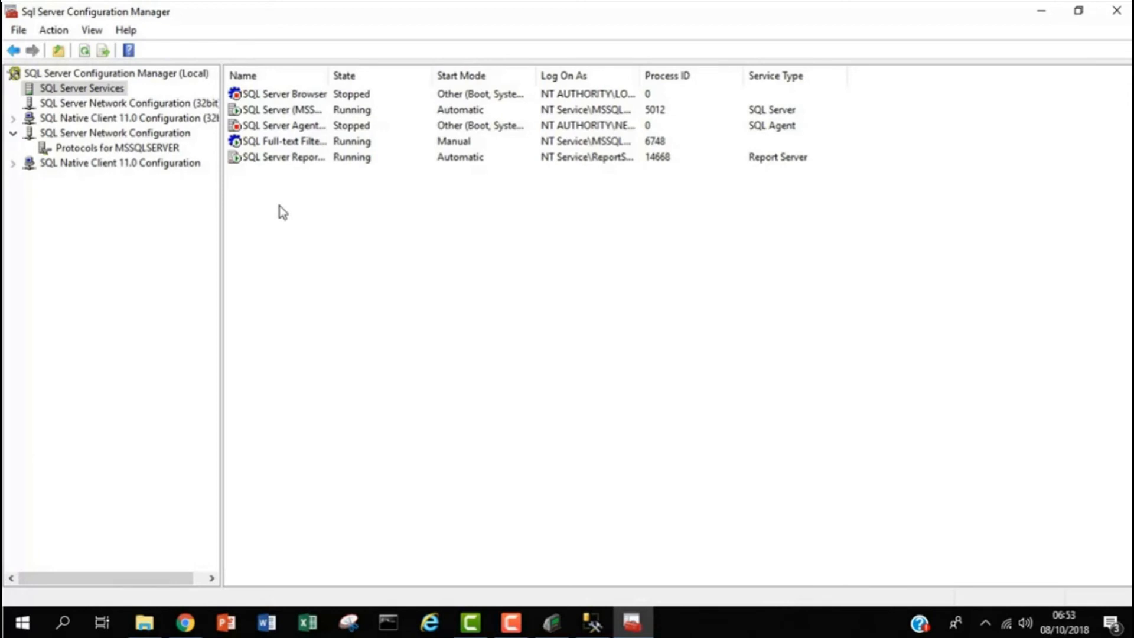
{"action": "left_click_drag", "start_coordinate": [323, 74], "coordinate": [461, 58]}
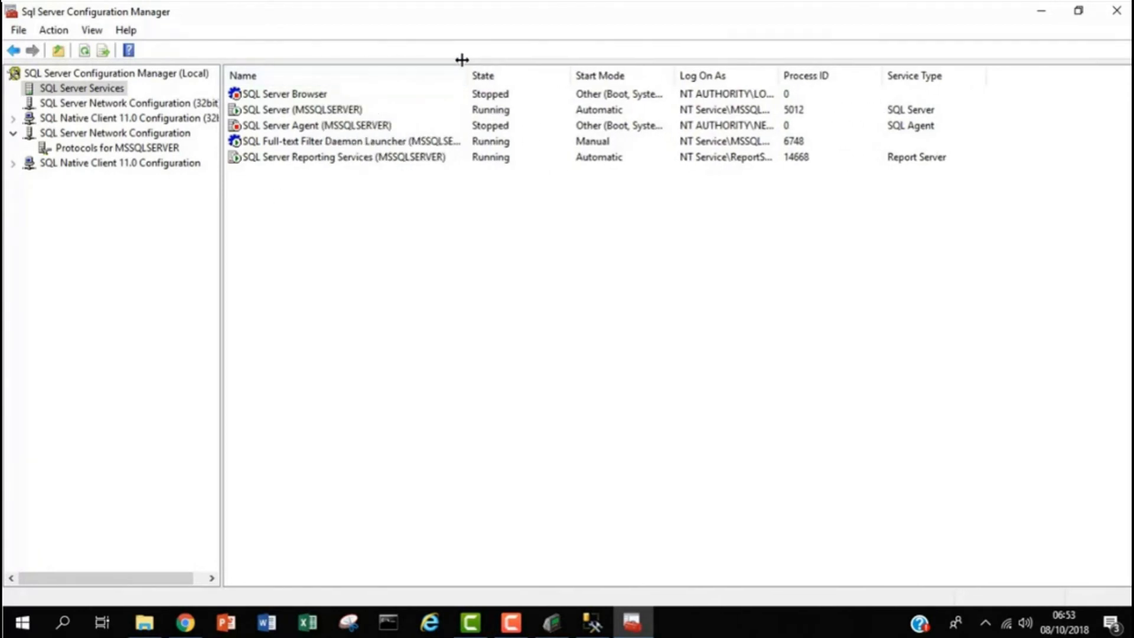
{"action": "left_click", "coordinate": [493, 111]}
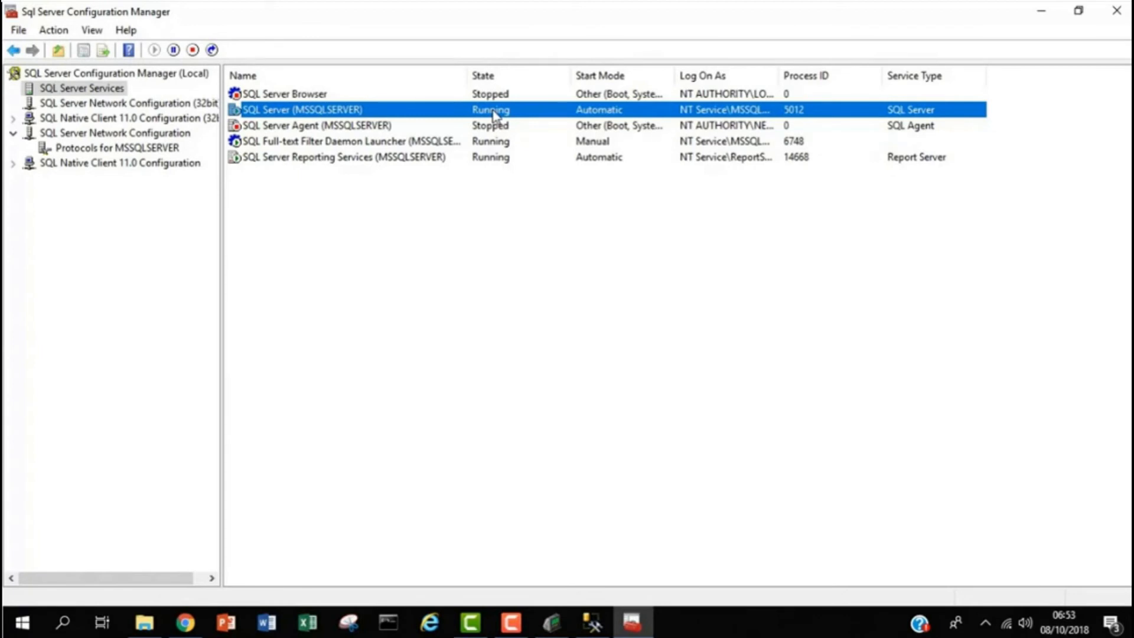
- Test the Biotime_db connection, save the settings, and sync to initialize the database
{"action": "left_click", "coordinate": [1050, 14]}
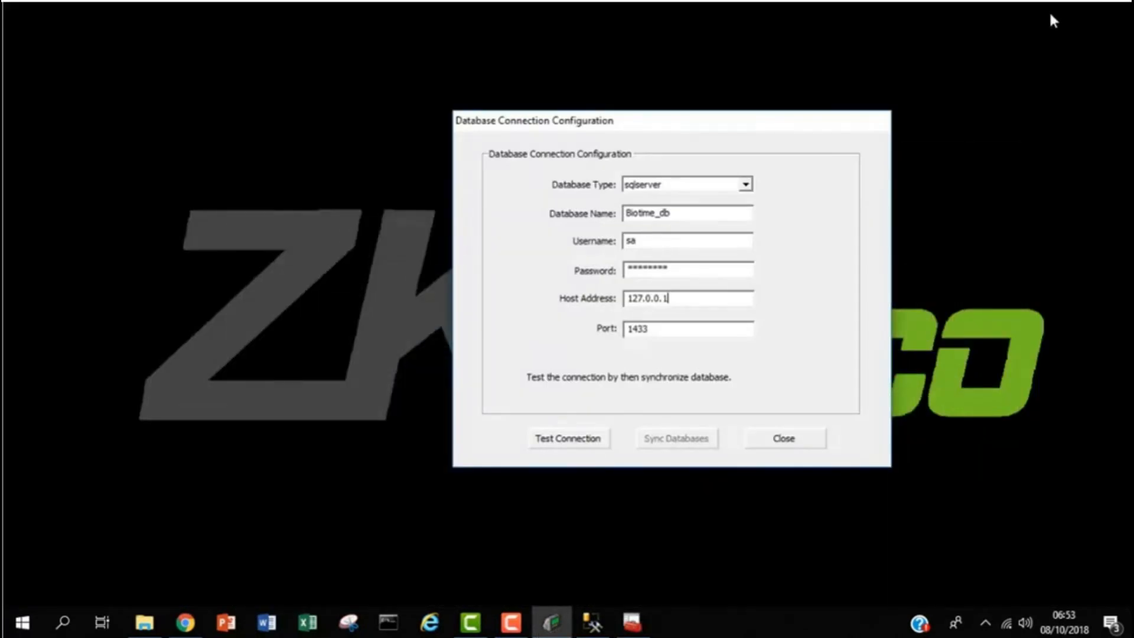
{"action": "left_click", "coordinate": [594, 436]}
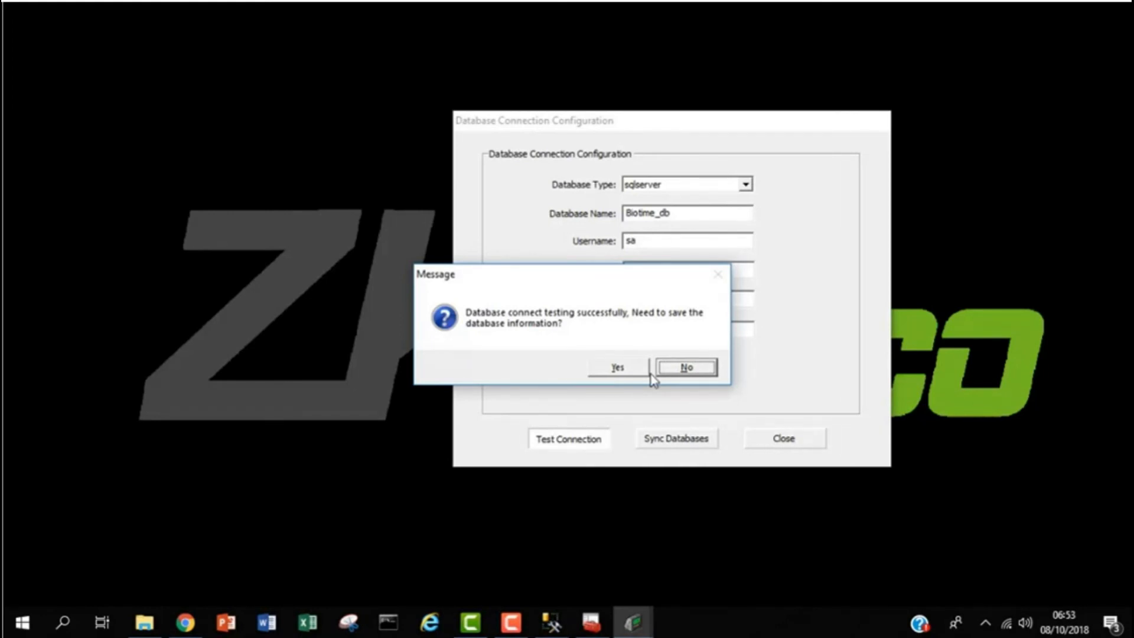
{"action": "left_click", "coordinate": [619, 368]}
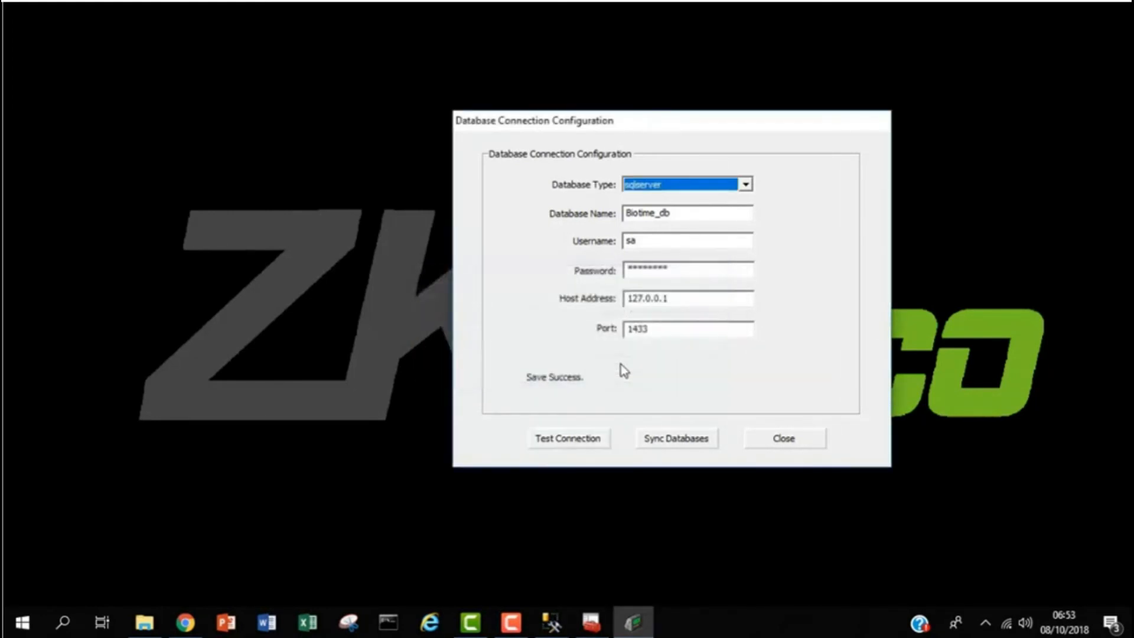
{"action": "left_click", "coordinate": [667, 440]}
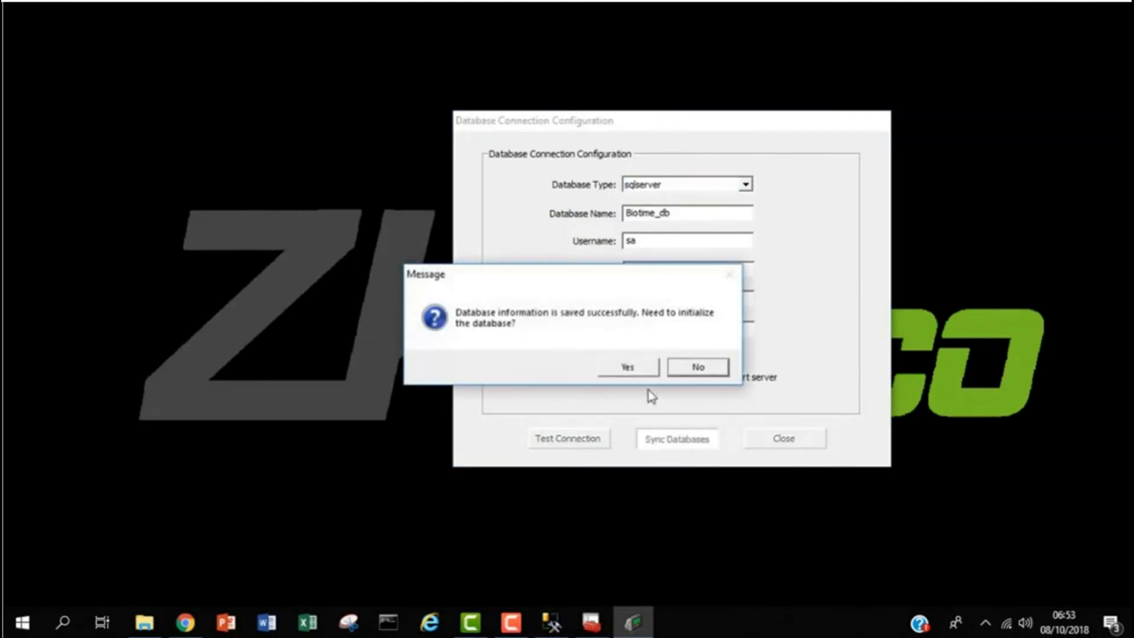
{"action": "left_click", "coordinate": [625, 368]}
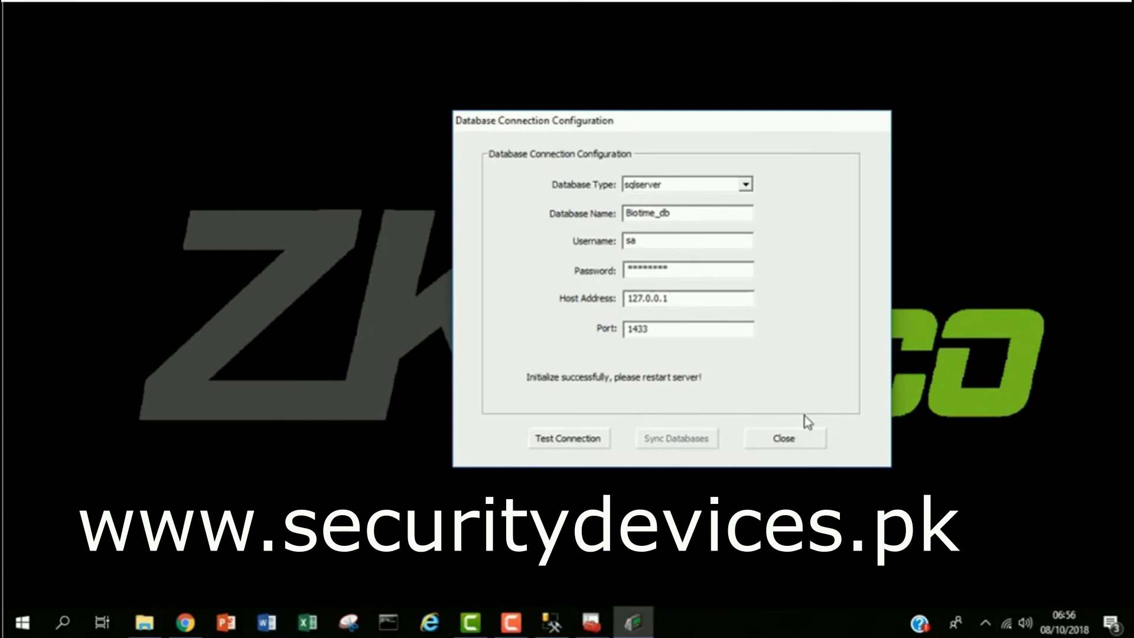
- Start all twelve BioTime services from the tray icon's Service Setting, then close that window
{"action": "left_click", "coordinate": [800, 446]}
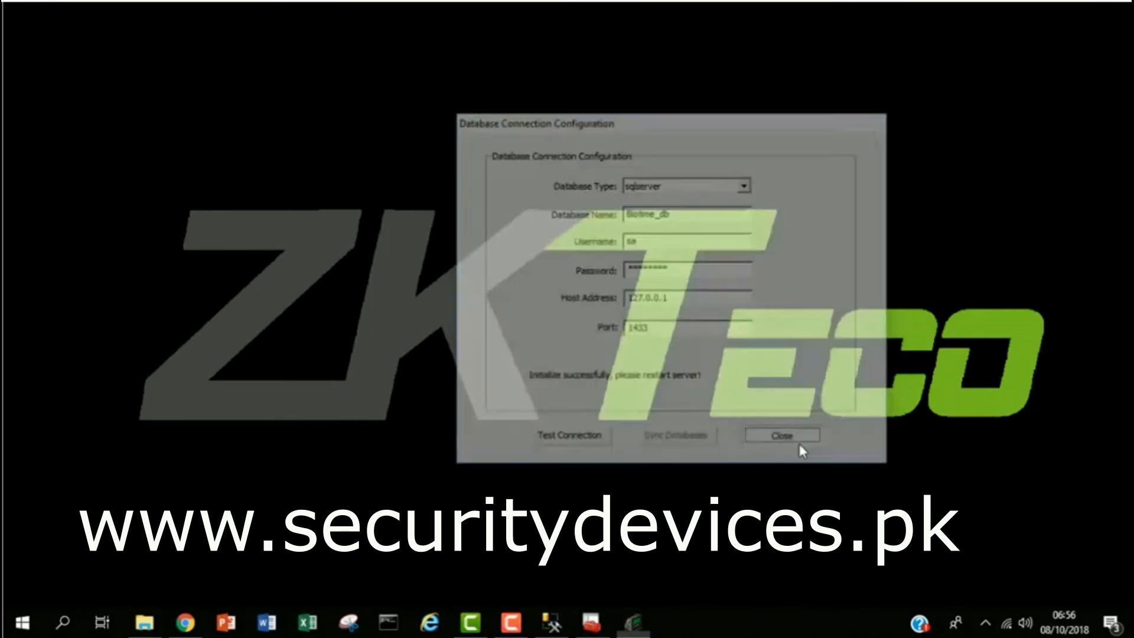
{"action": "left_click", "coordinate": [986, 622]}
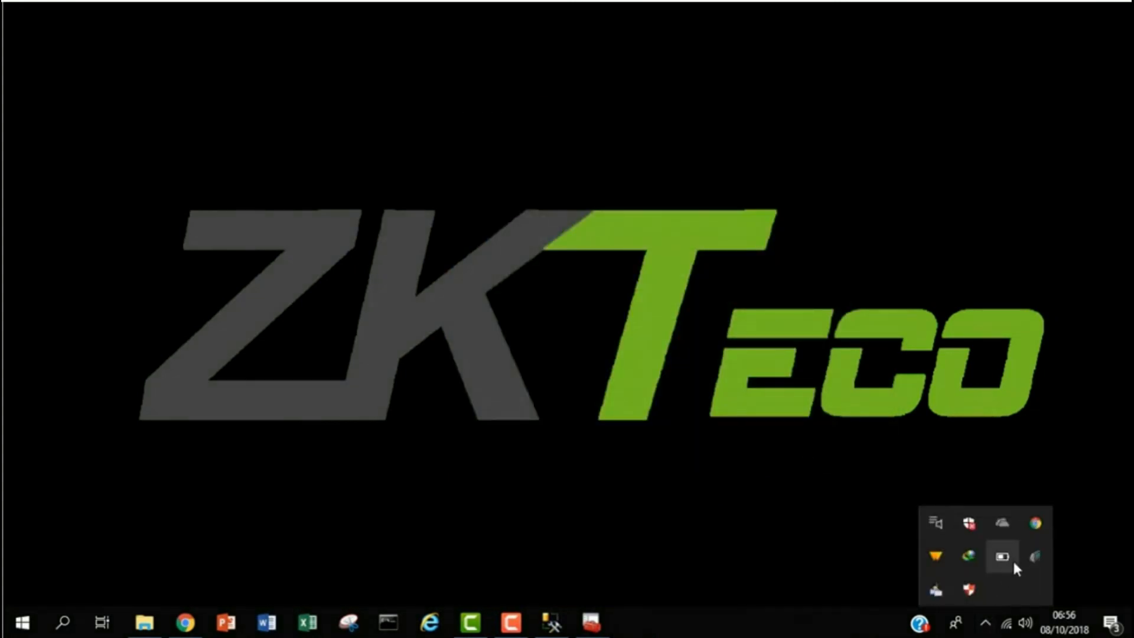
{"action": "right_click", "coordinate": [1039, 555]}
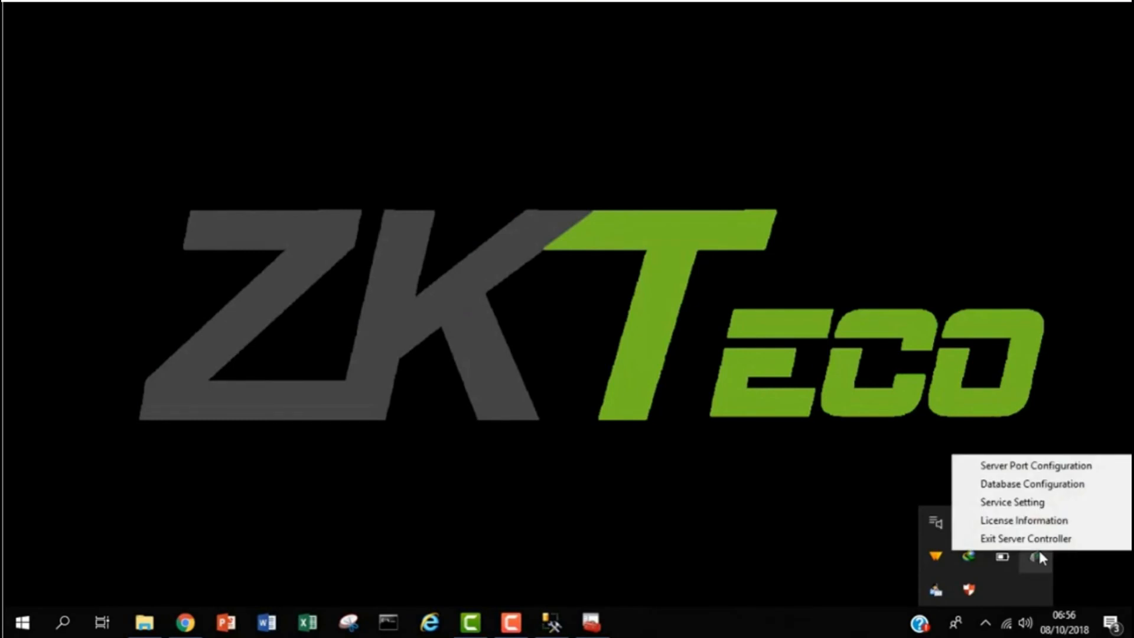
{"action": "left_click", "coordinate": [1079, 504]}
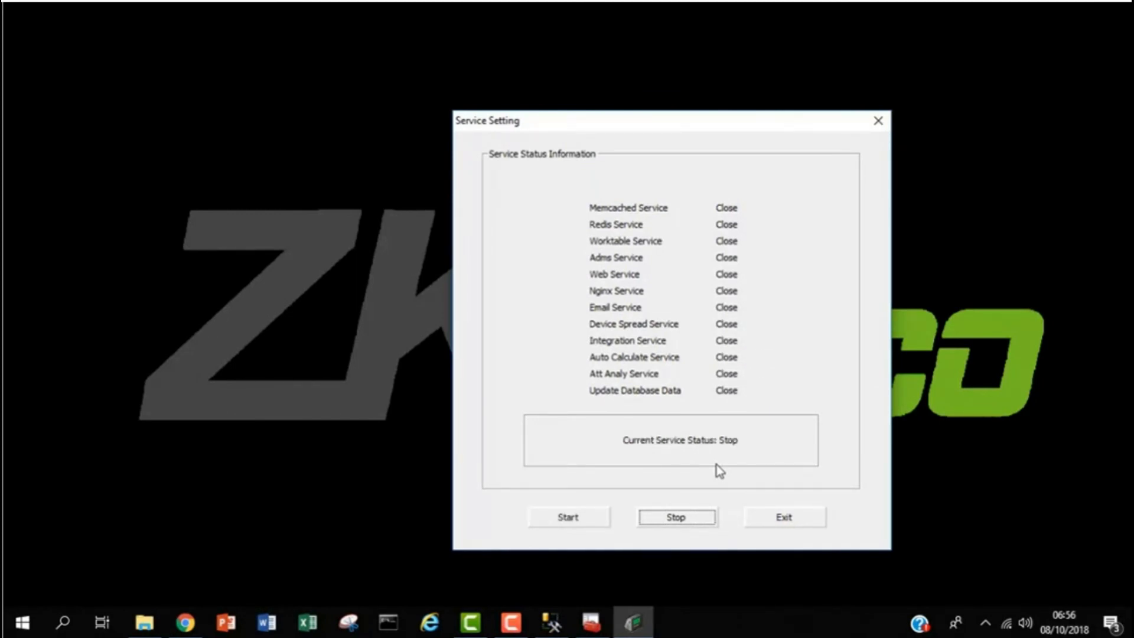
{"action": "left_click", "coordinate": [563, 522]}
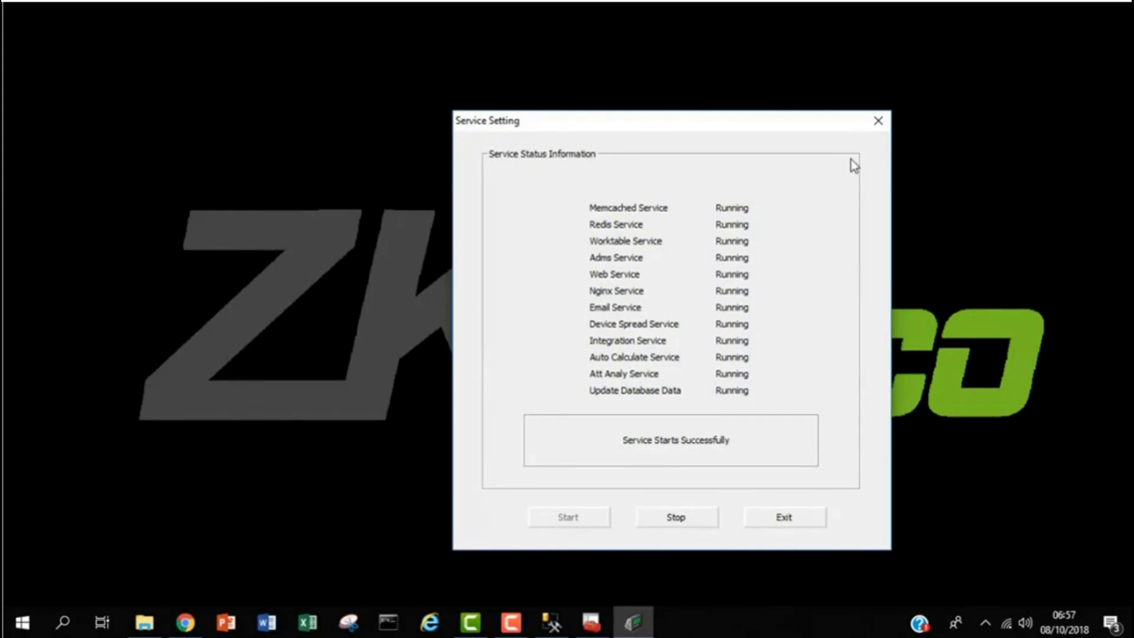
{"action": "left_click", "coordinate": [879, 125]}
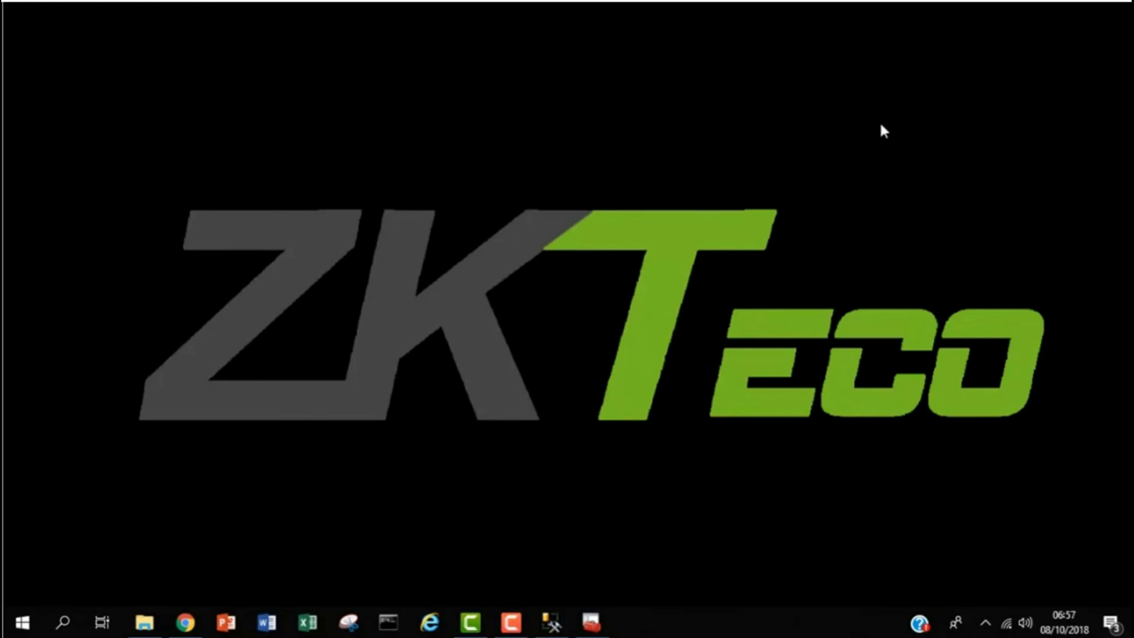
- Restore Chrome and reload the BioTime page at 127.0.0.1:8008 to reach the login screen
{"action": "left_click", "coordinate": [185, 623]}
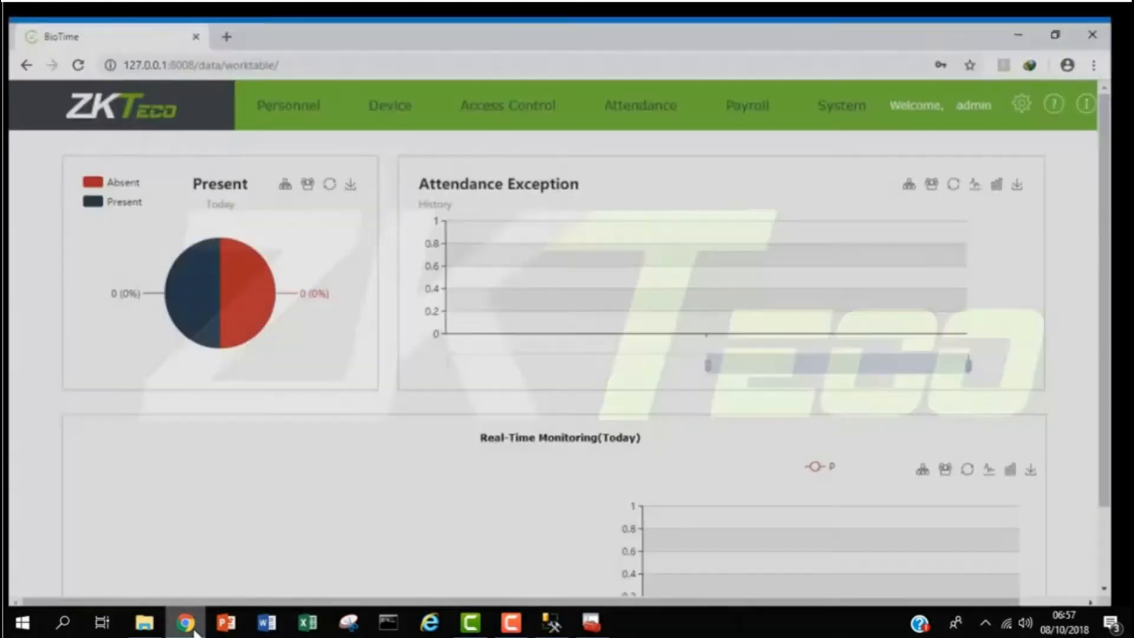
{"action": "left_click", "coordinate": [342, 52]}
{"action": "key", "text": "Return"}
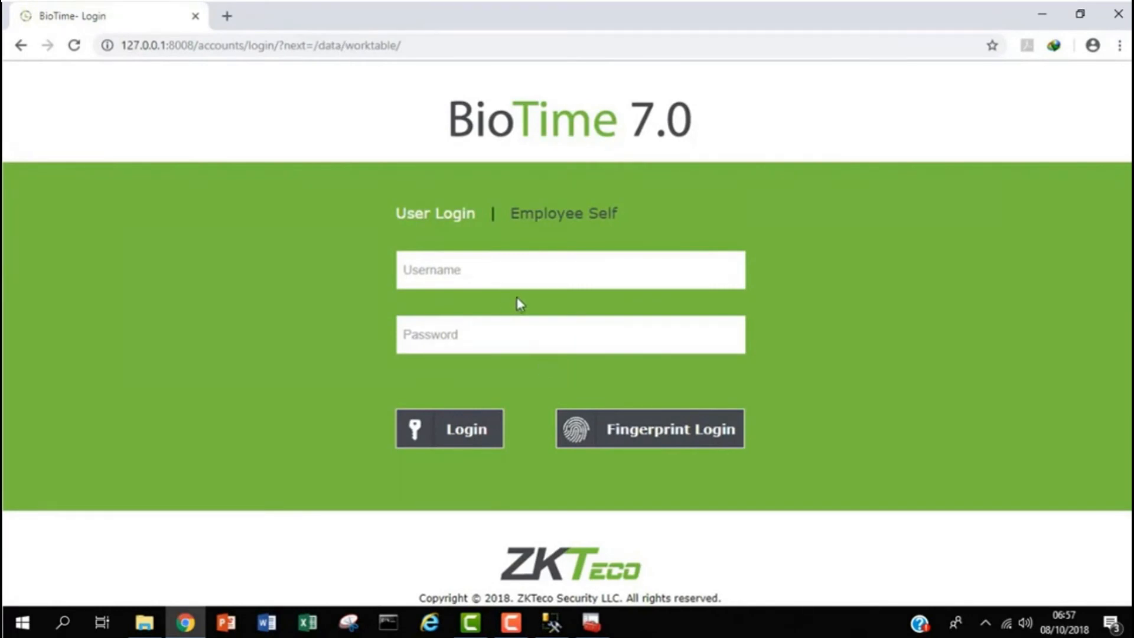
- Sign in with username admin and the administrator password
{"action": "left_click", "coordinate": [524, 269]}
{"action": "type", "text": "admin"}
{"action": "left_click", "coordinate": [489, 342]}
{"action": "type", "text": "admin"}
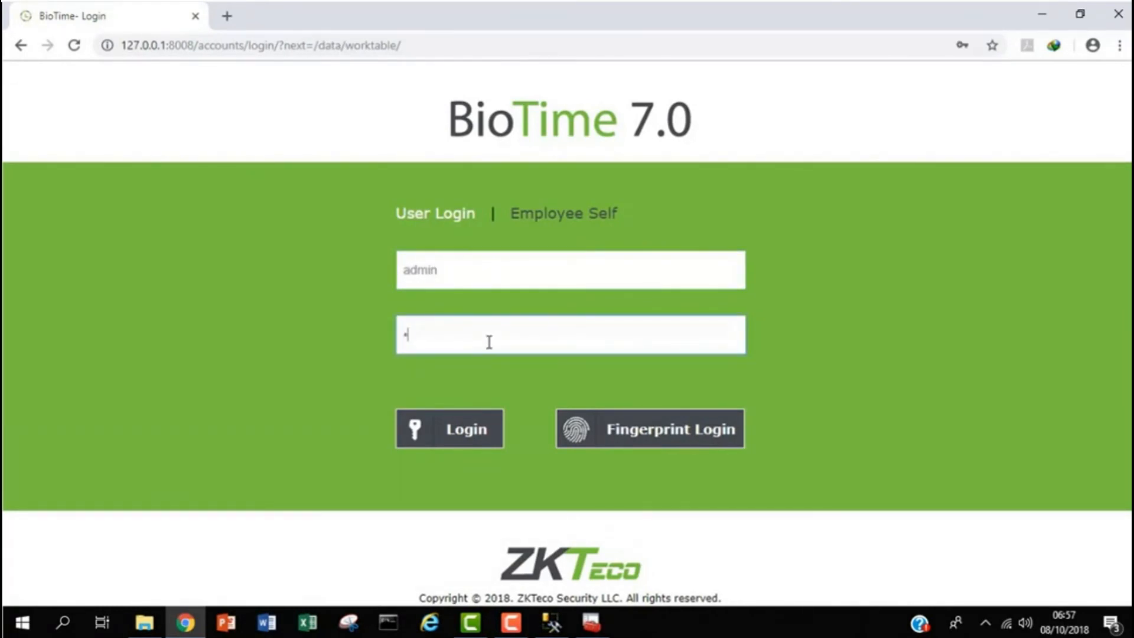
{"action": "key", "text": "Return"}
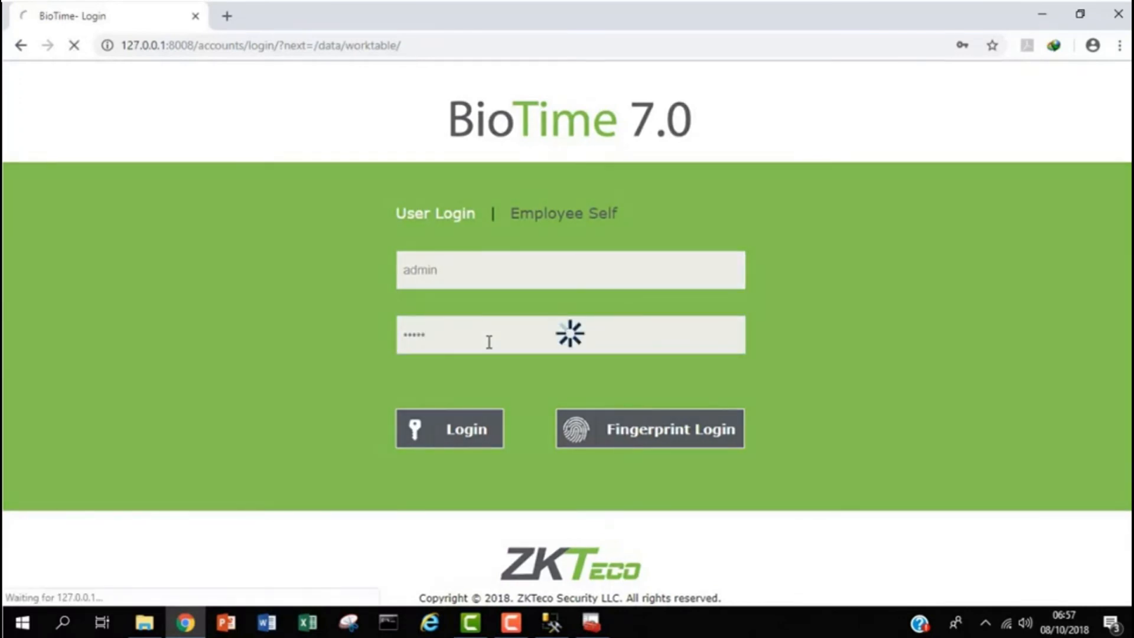